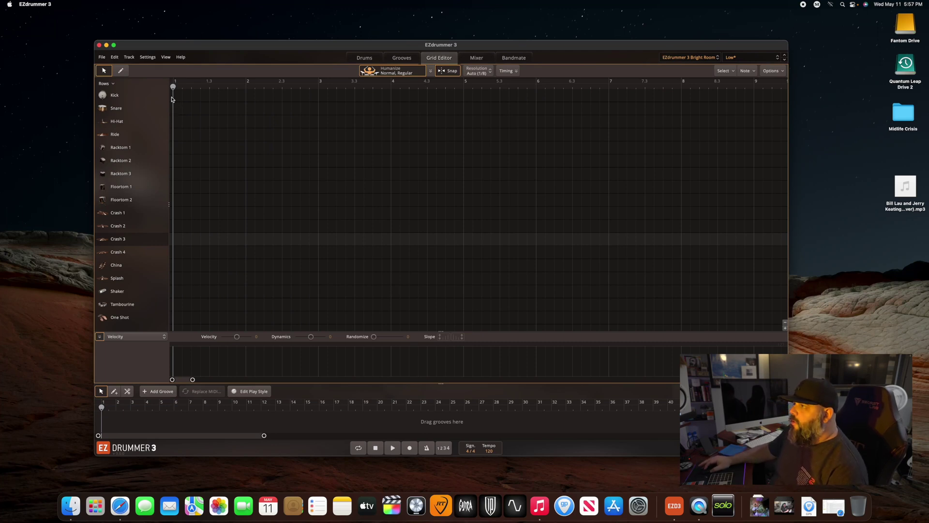
With the pencil, place kicks on beats 1, 1.3 and bar 2, and snares on 1.2 and 1.4.
mouse_move(165, 97)
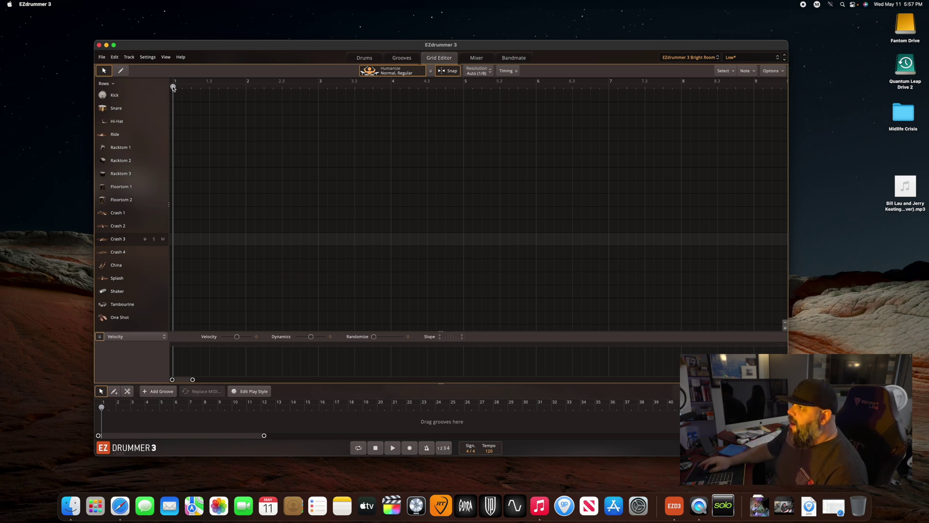
left_click_drag(211, 46, 201, 41)
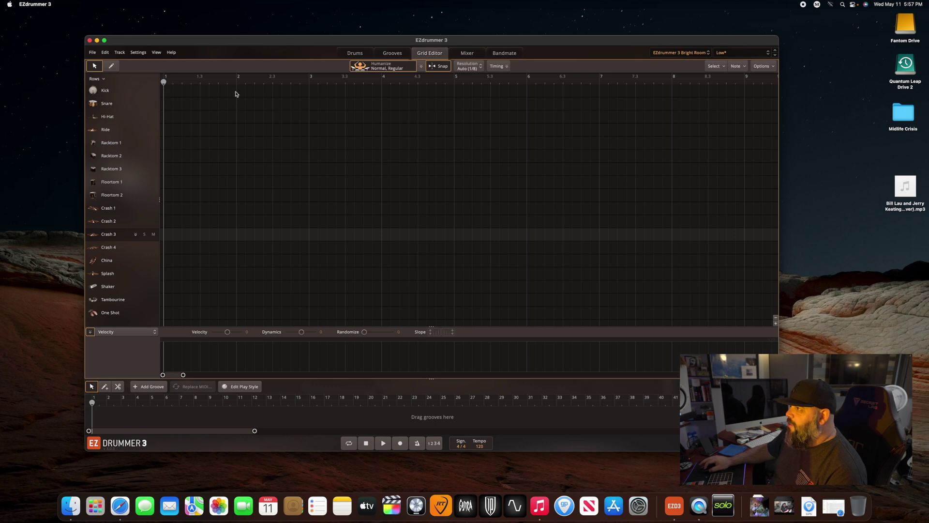
left_click(115, 66)
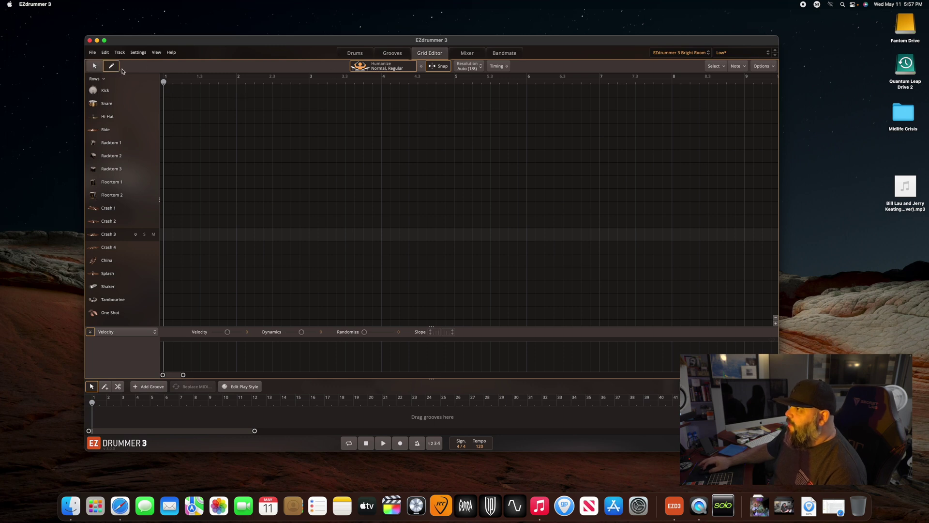
left_click(163, 91)
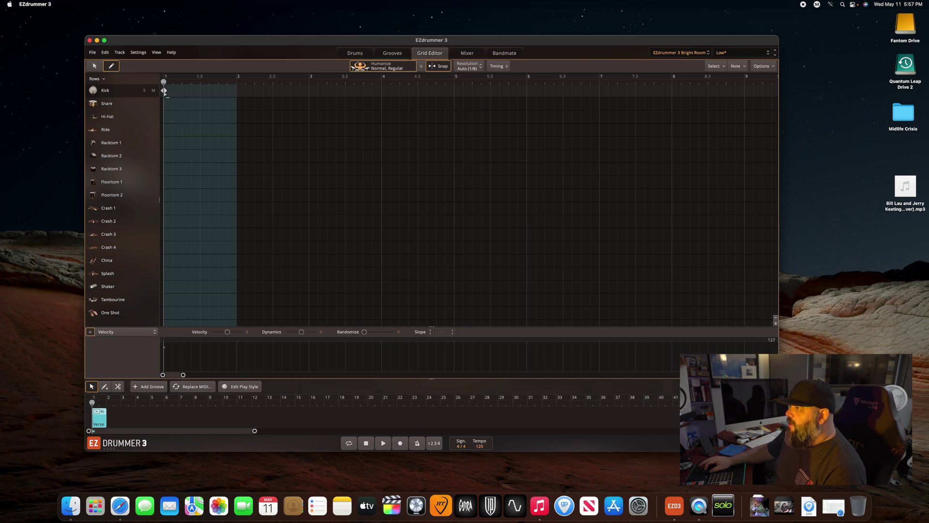
left_click(182, 104)
left_click(200, 91)
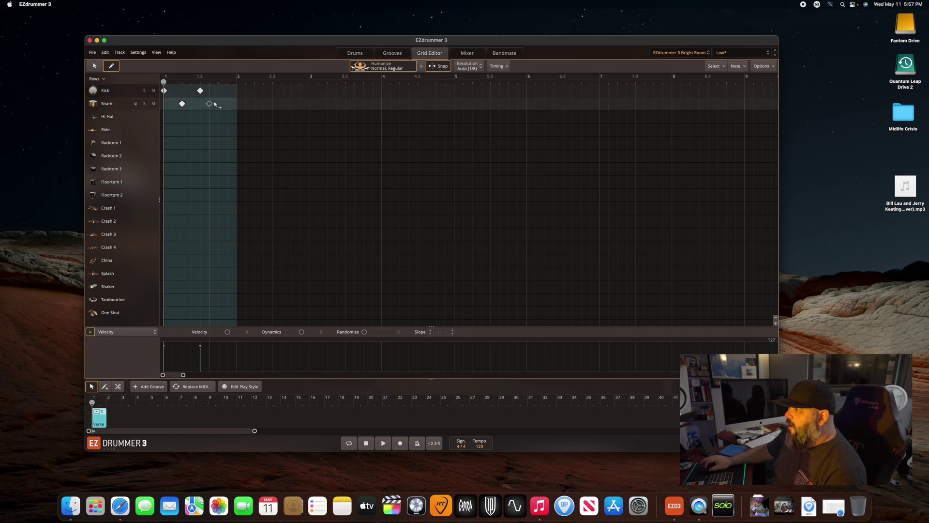
left_click(219, 103)
left_click(237, 91)
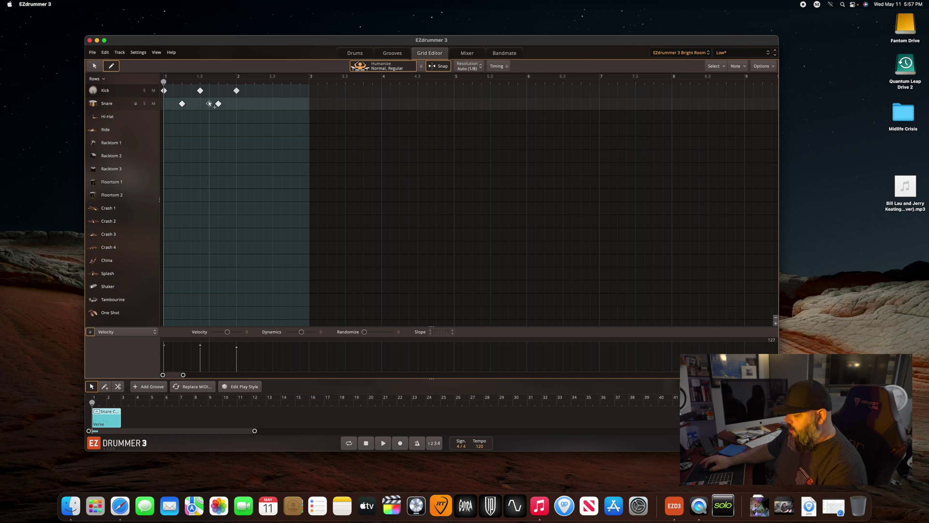
Draw a steady hi-hat run across the first two bars and preview the beat.
key("space")
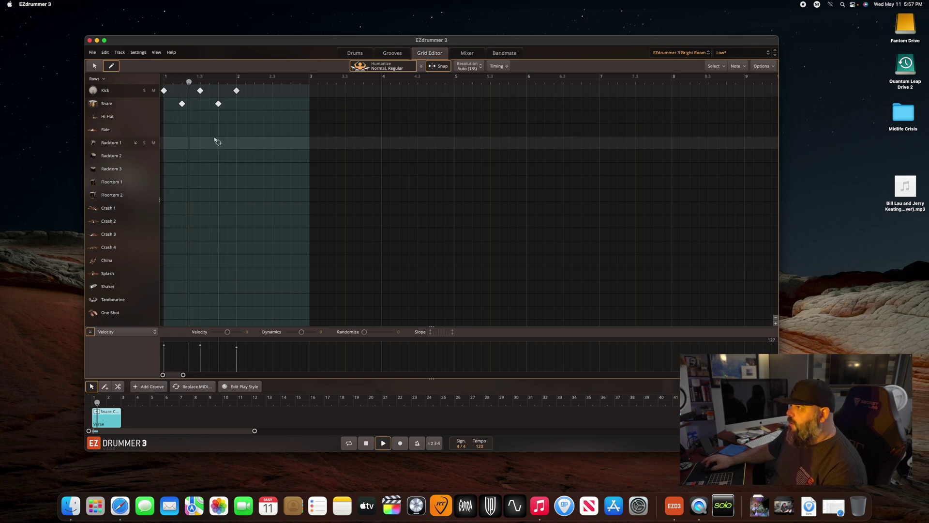
key("space")
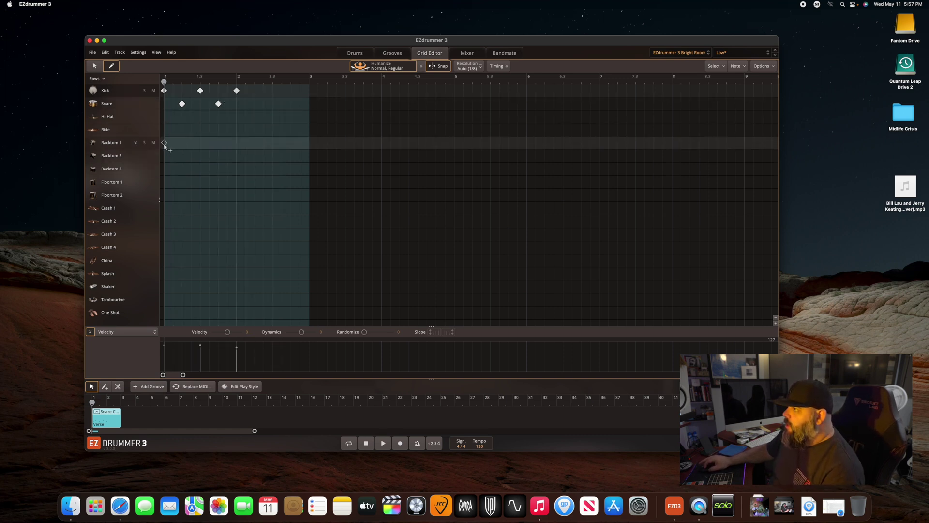
left_click_drag(165, 119, 310, 121)
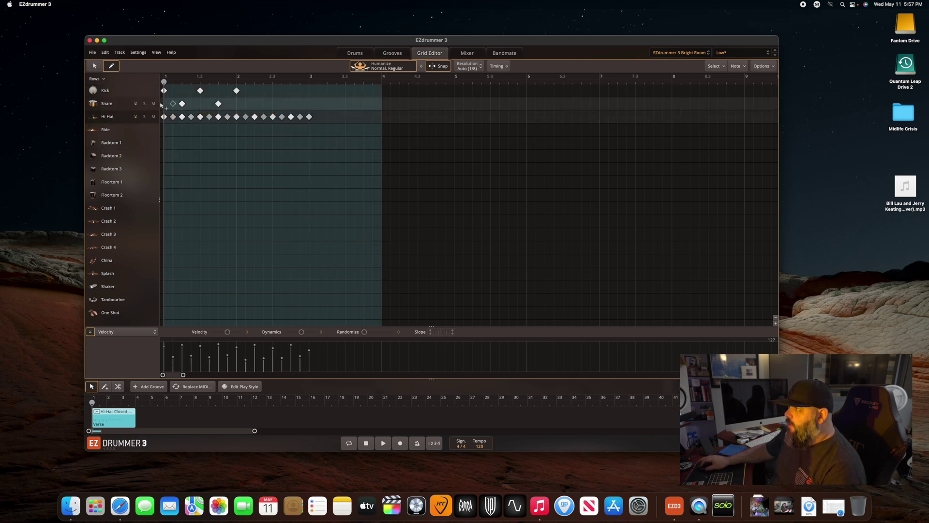
key("space")
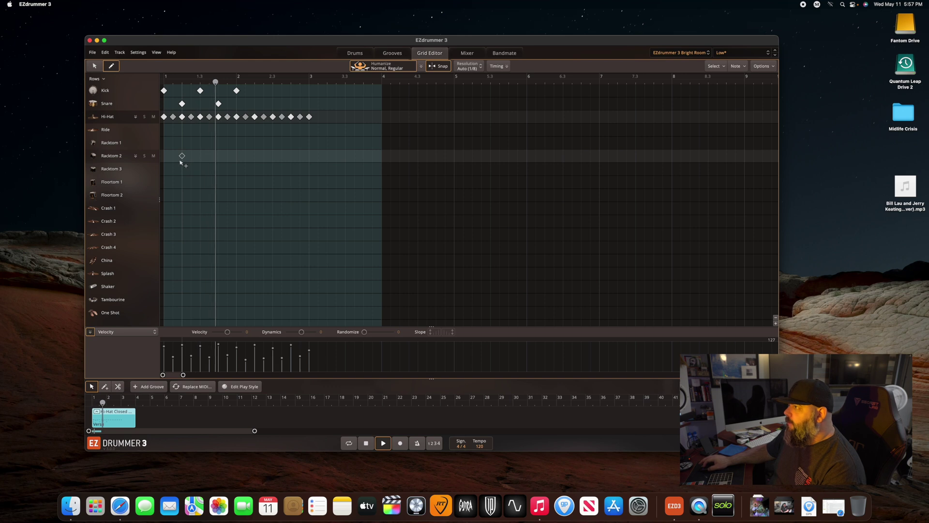
key("space")
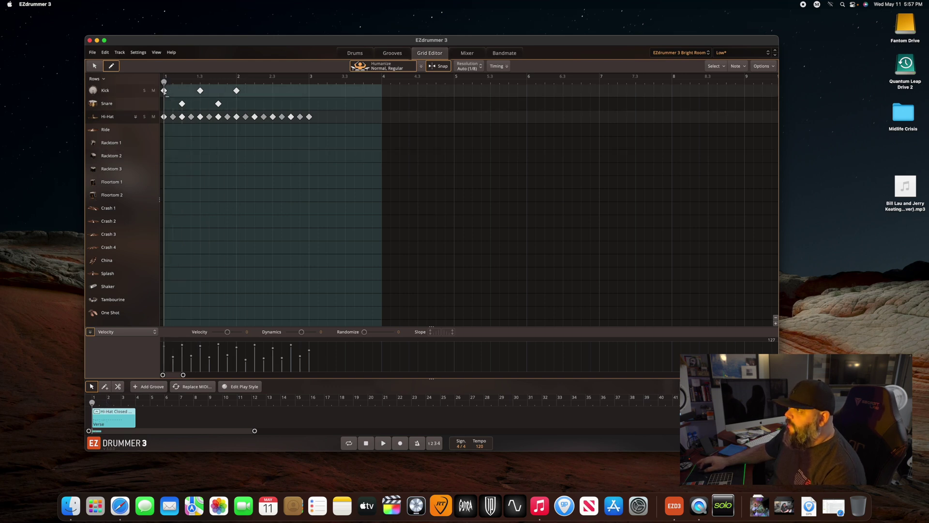
key("space")
Add an extra kick near beat 1.3, more kicks and snares in bar 2, and a kick and crash at bar 3.
key("space")
left_click(209, 90)
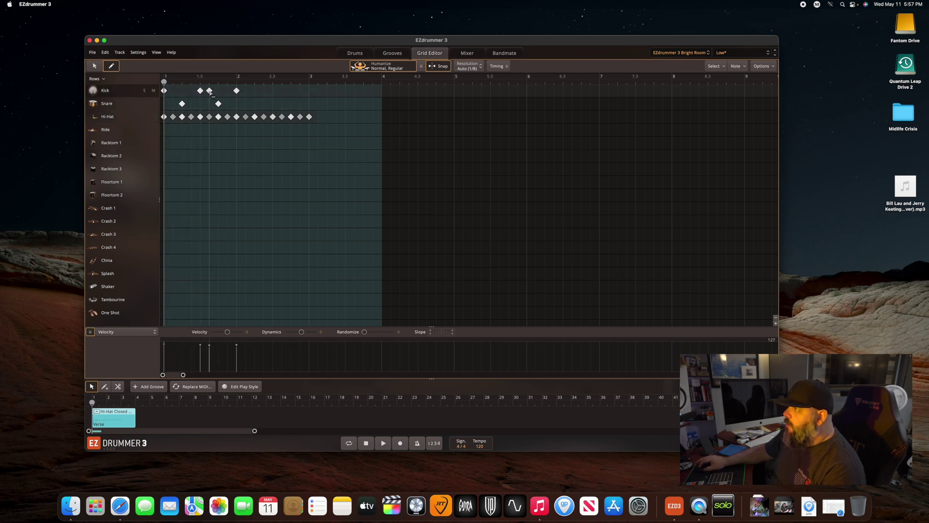
key("space")
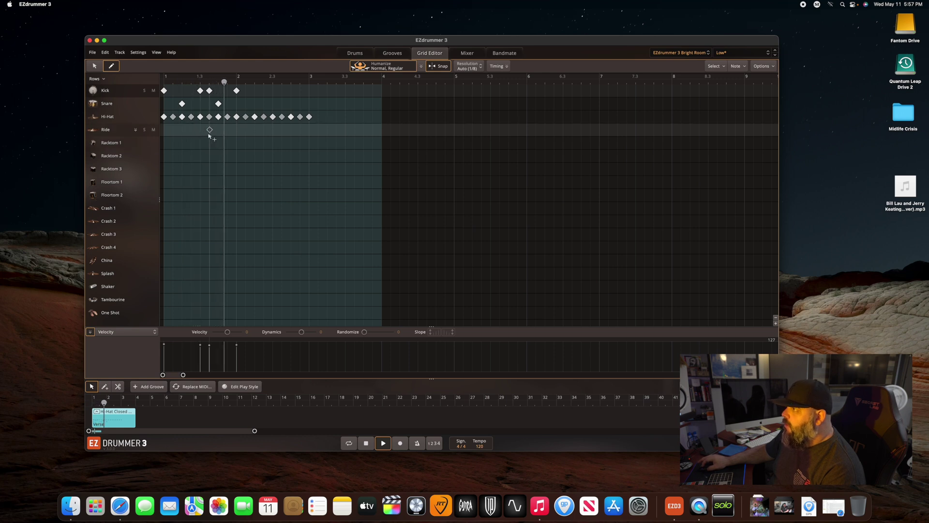
key("space")
left_click(255, 104)
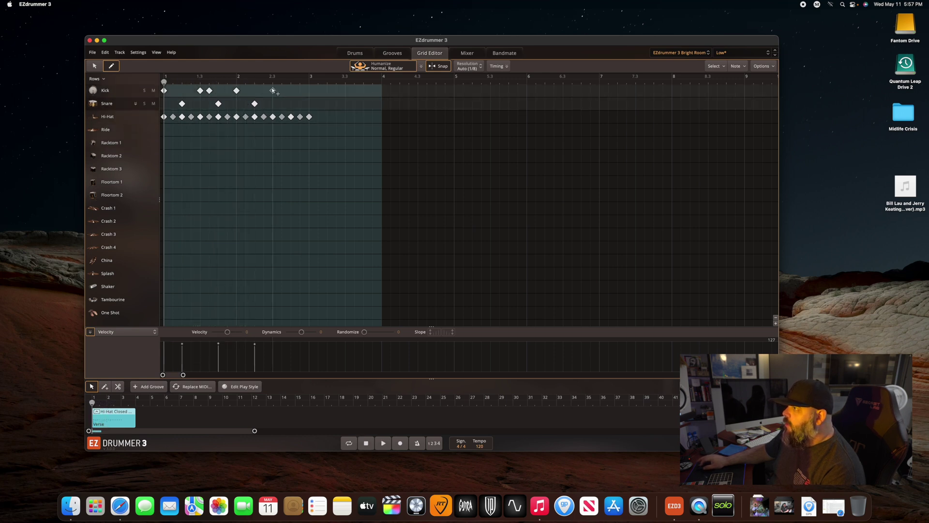
left_click(272, 90)
left_click(281, 91)
left_click(291, 104)
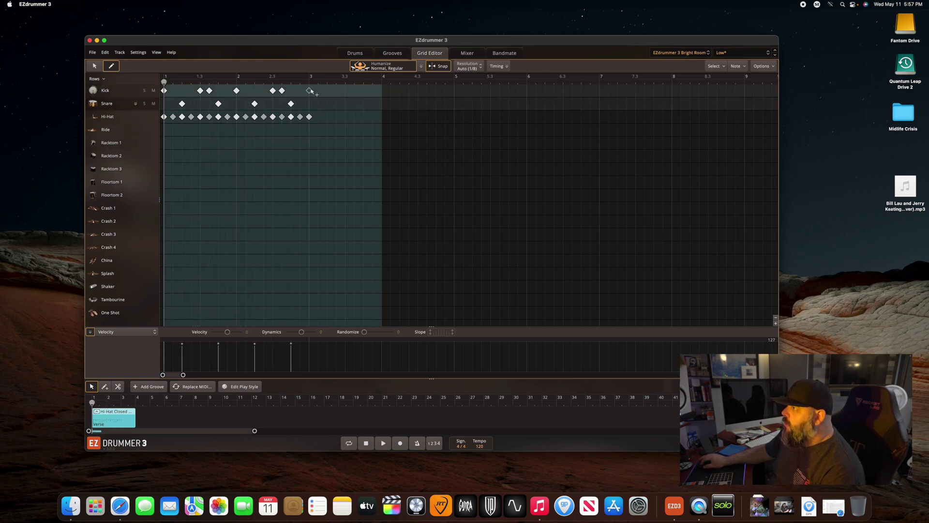
left_click(309, 90)
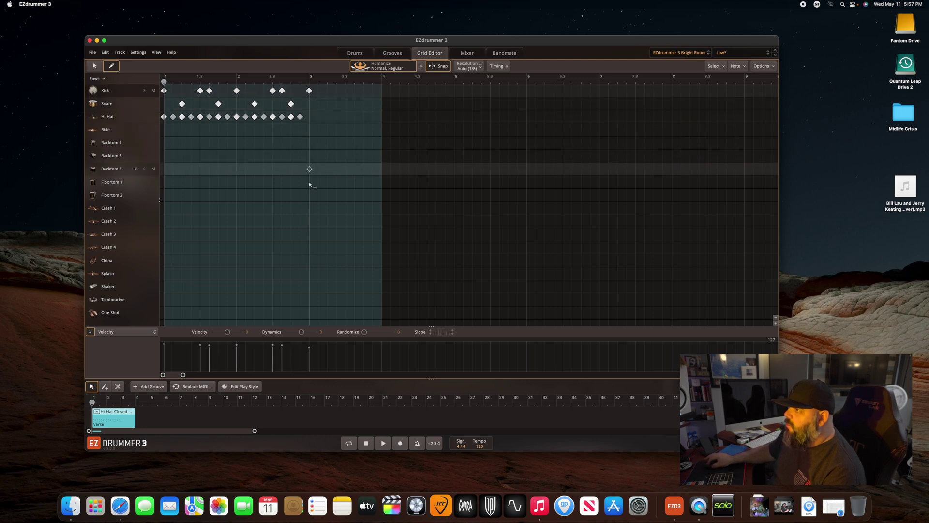
left_click(309, 208)
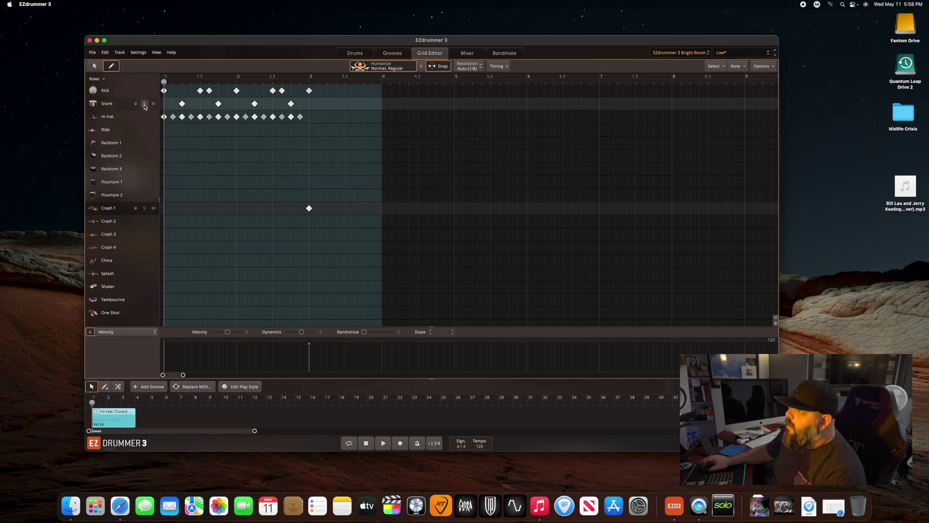
Preview the finished beat, then delete the hi-hat notes.
key("space")
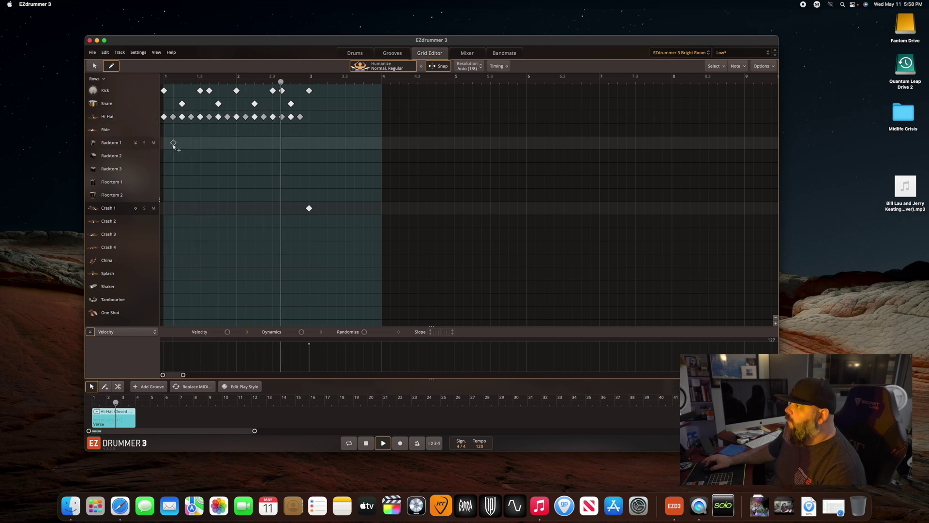
key("space")
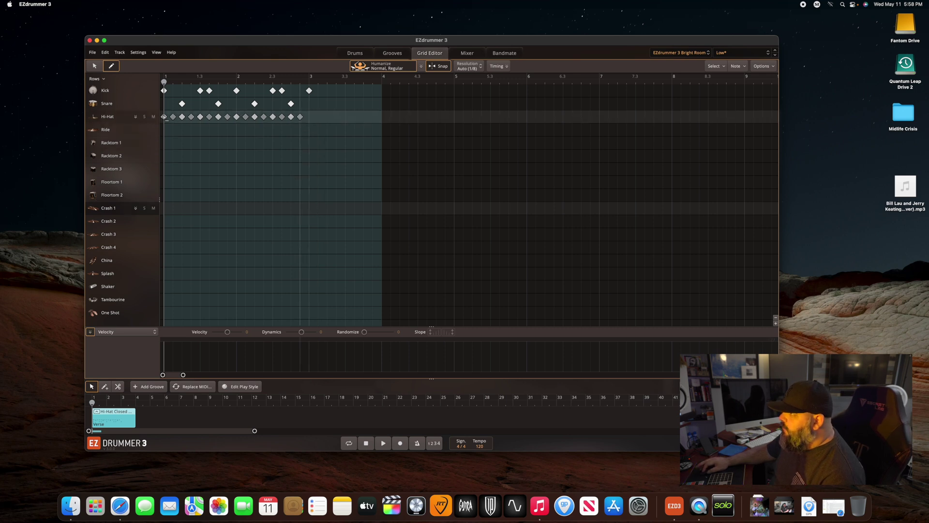
left_click(164, 117)
Delete the remaining kick and snare notes until the grid is empty.
left_click(164, 90)
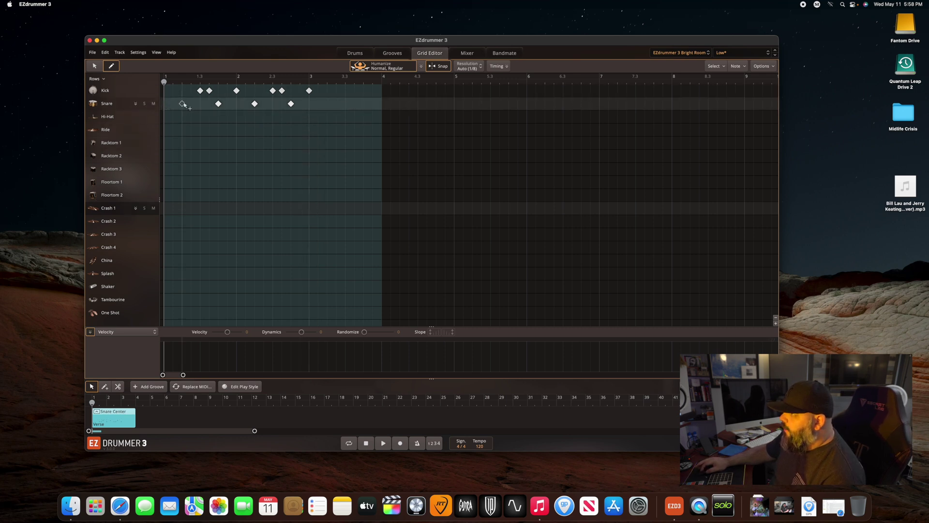
left_click(312, 92)
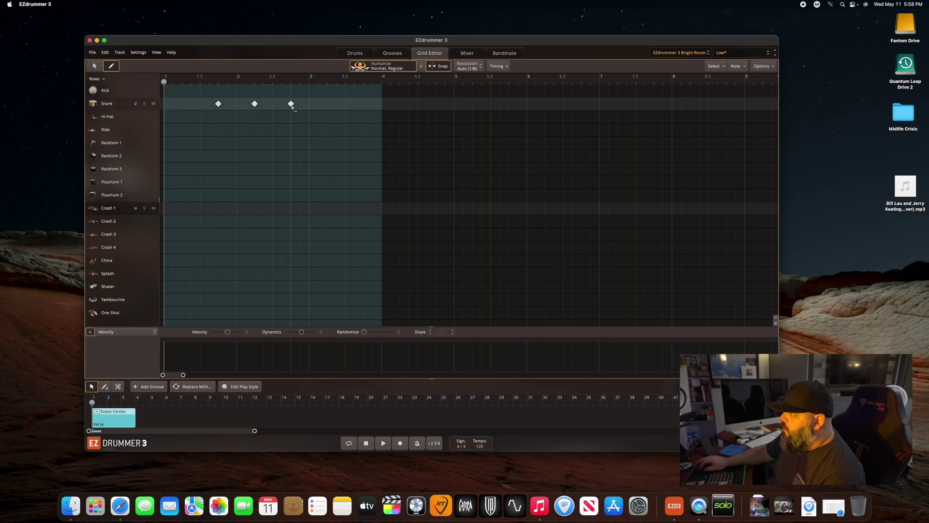
left_click(225, 107)
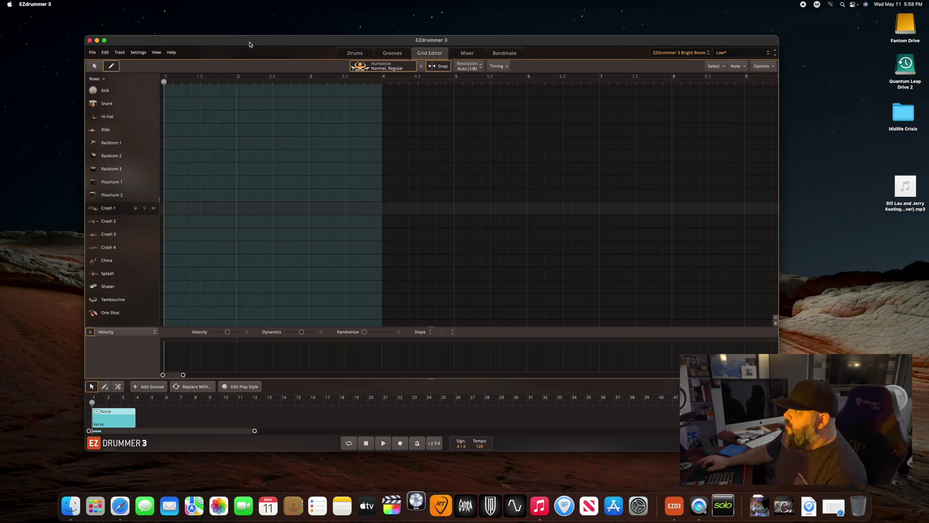
mouse_move(243, 51)
left_mouse_down()
mouse_move(212, 48)
mouse_move(277, 72)
mouse_move(255, 57)
left_mouse_up()
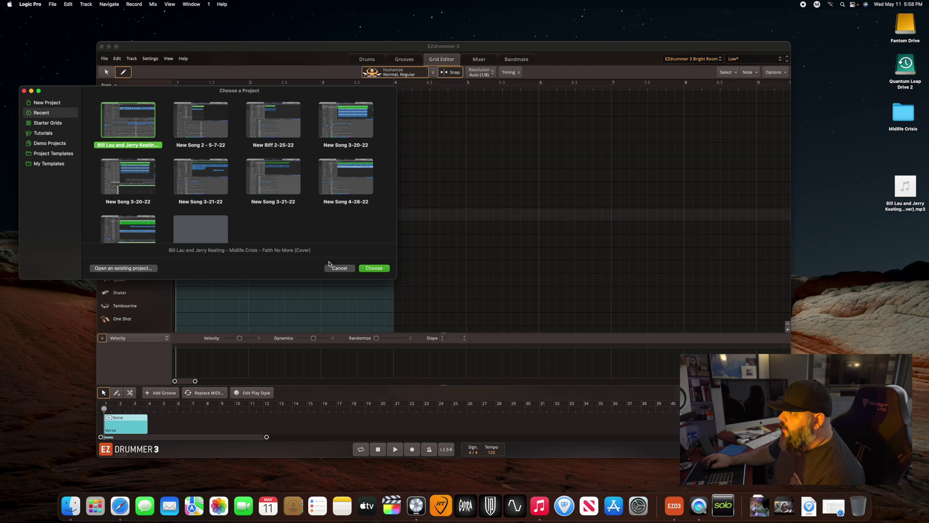
Create a new project from the 'Writing a New Song' template in My Templates.
left_click(48, 103)
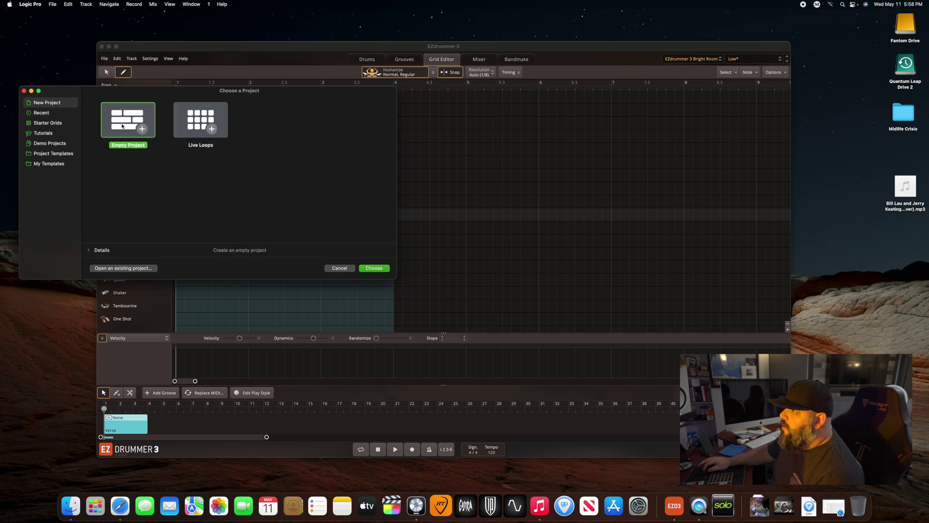
left_click(50, 153)
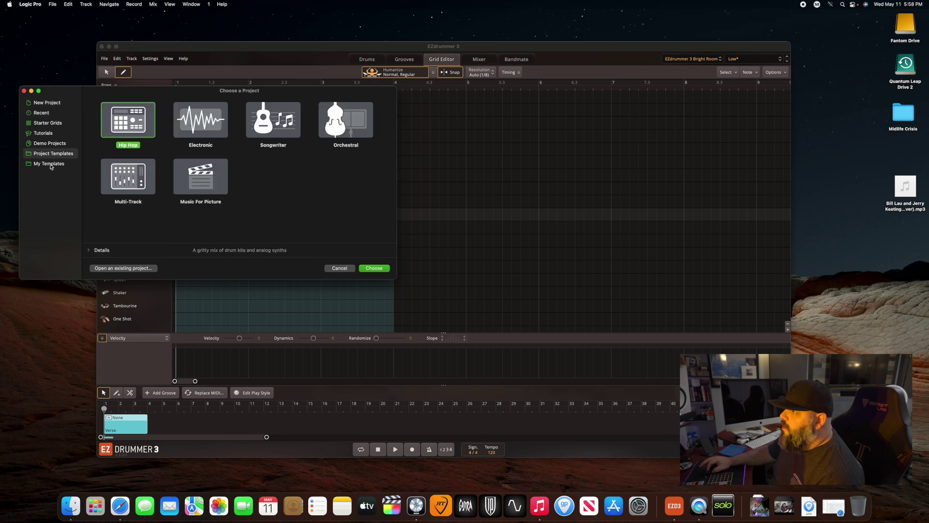
left_click(50, 164)
double_click(122, 130)
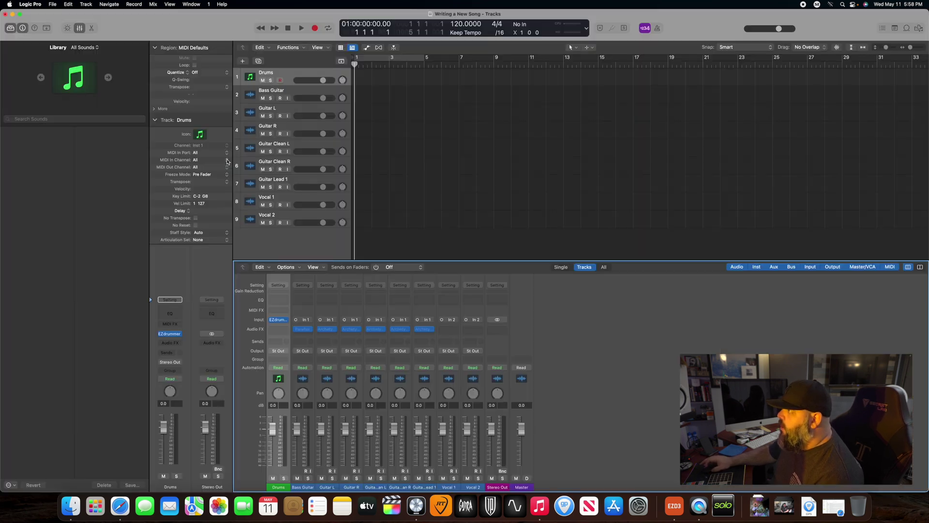
Add an empty MIDI region and stereo EZdrummer 3 to the Drums track, then open the region's piano roll.
right_click(358, 76)
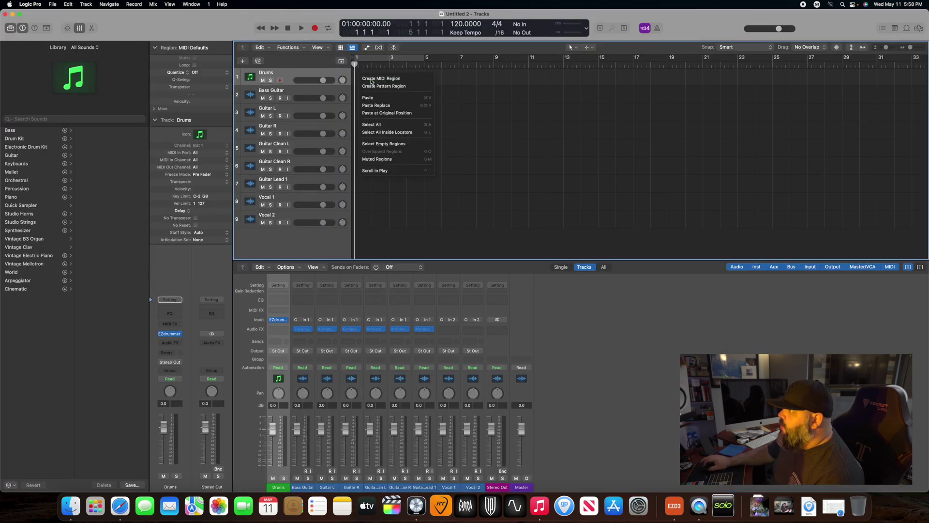
left_click(382, 78)
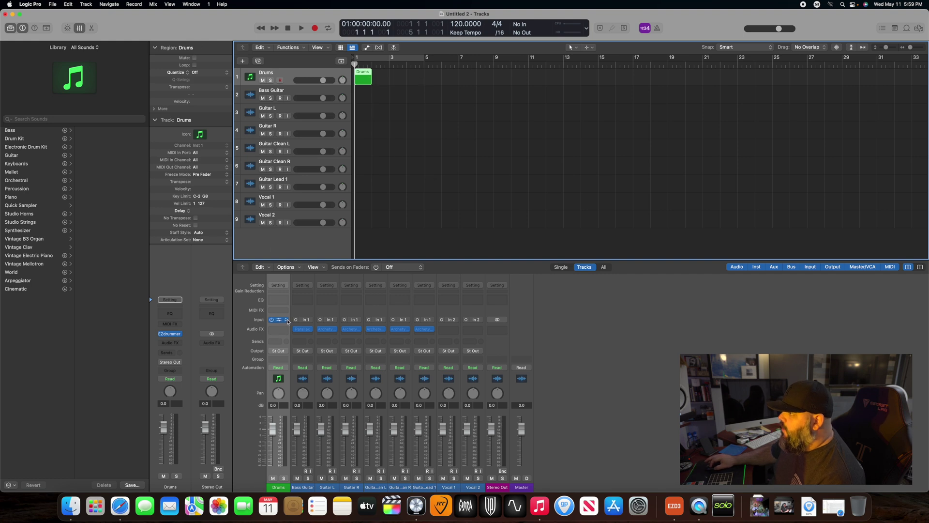
left_click(287, 320)
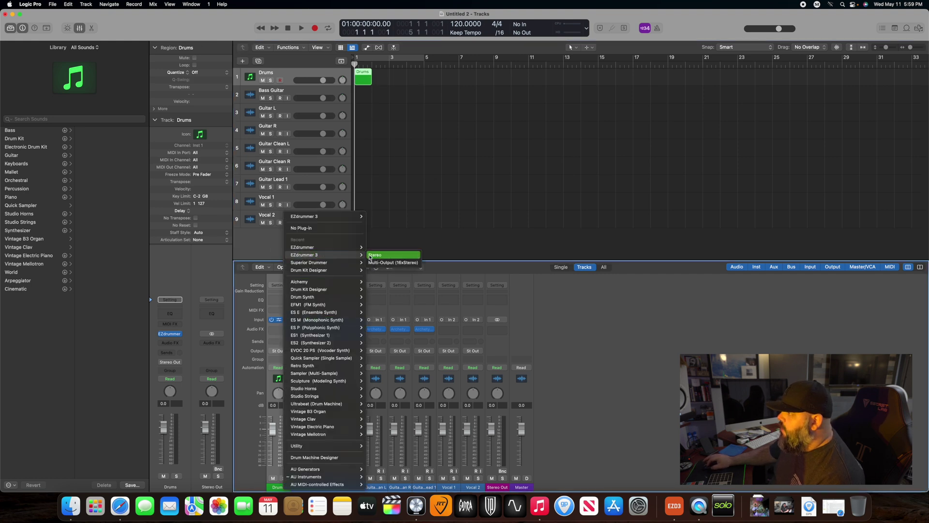
left_click(370, 255)
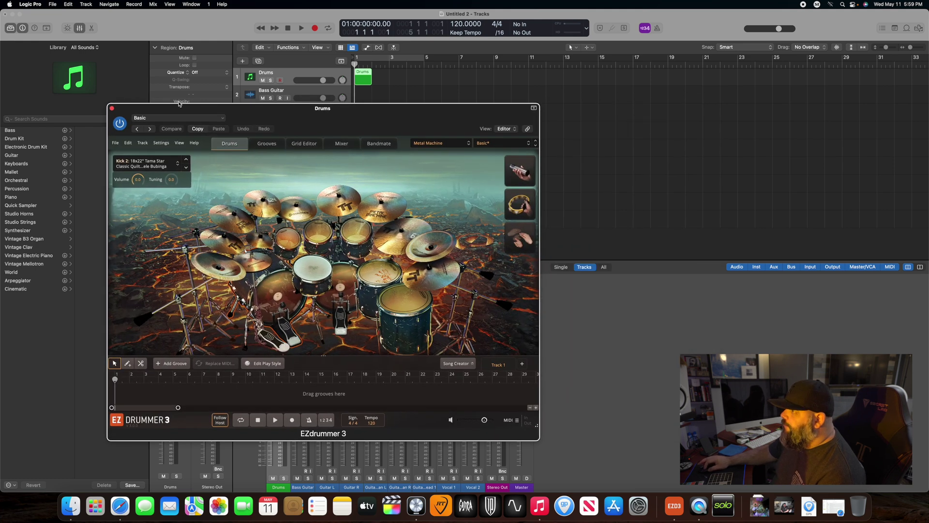
left_click(112, 109)
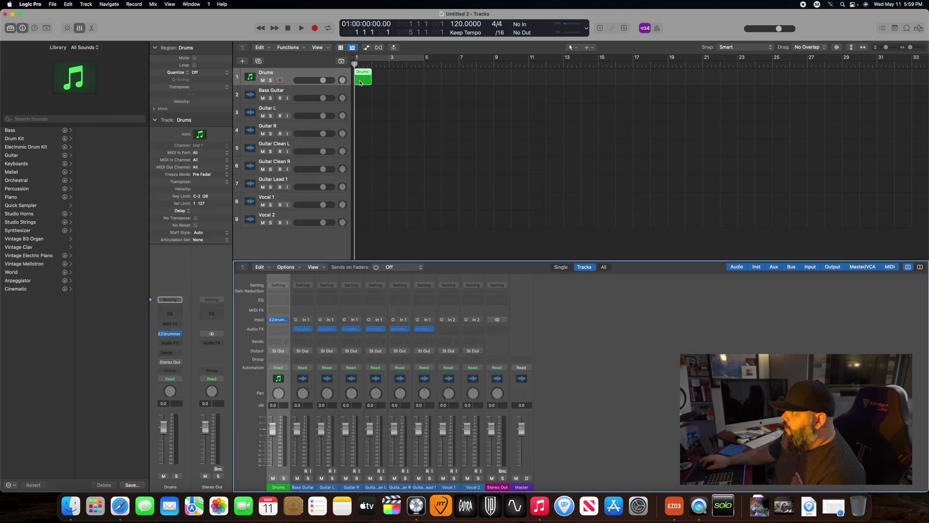
double_click(361, 83)
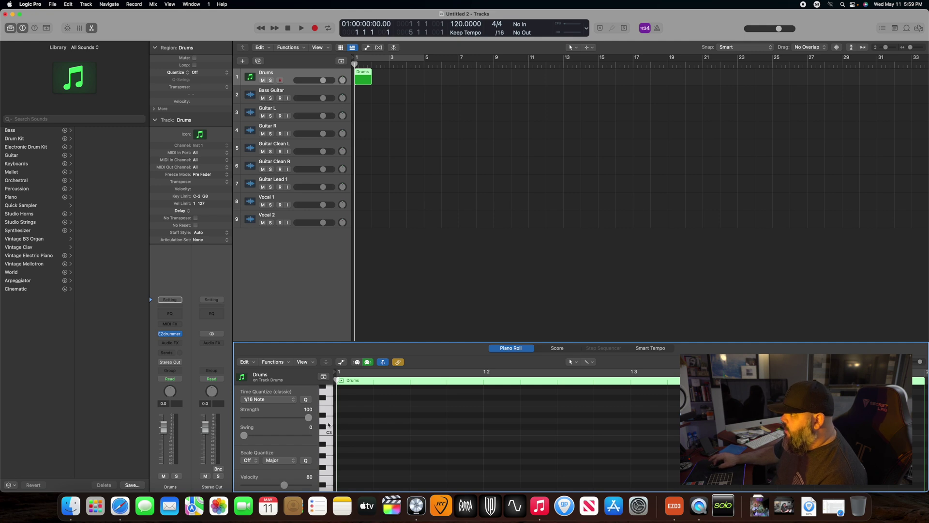
Audition several drum sounds on the piano-roll keyboard.
scroll(329, 425, "down", 3)
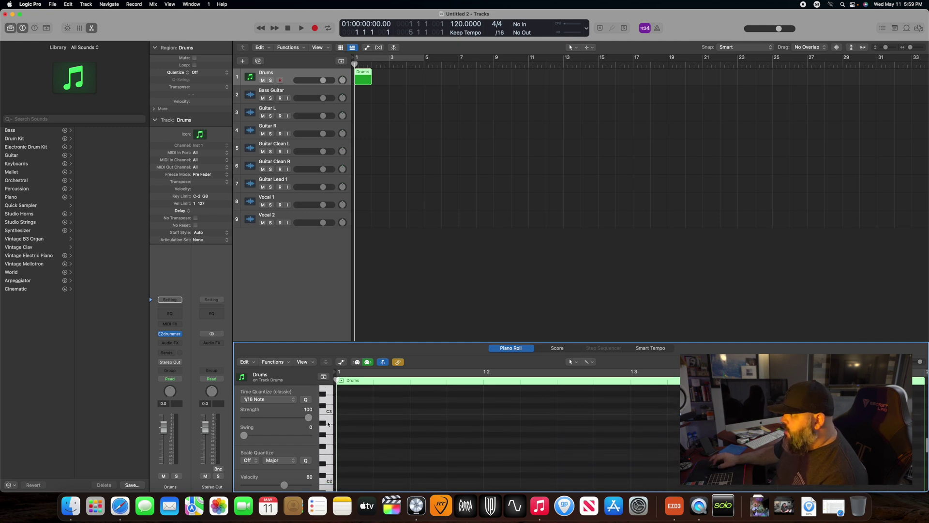
left_click(328, 419)
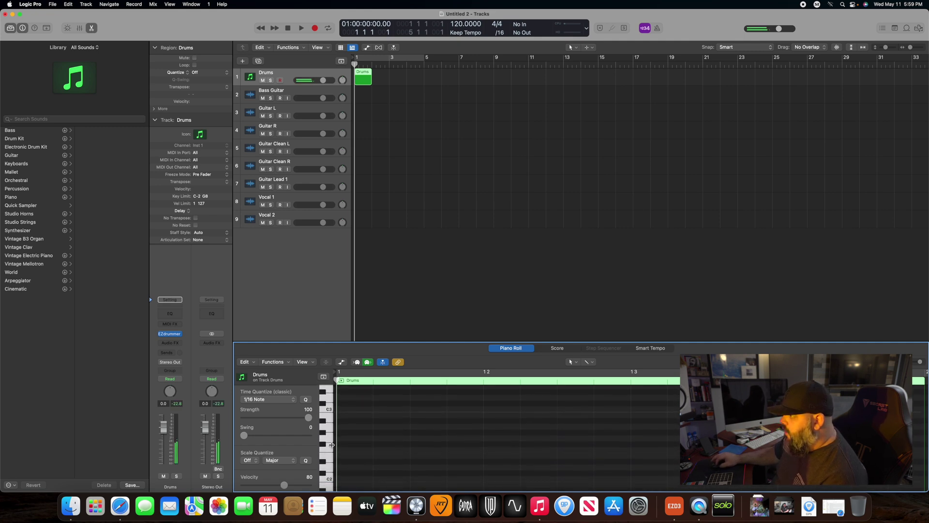
left_click(330, 452)
scroll(329, 480, "down", 3)
left_click(329, 483)
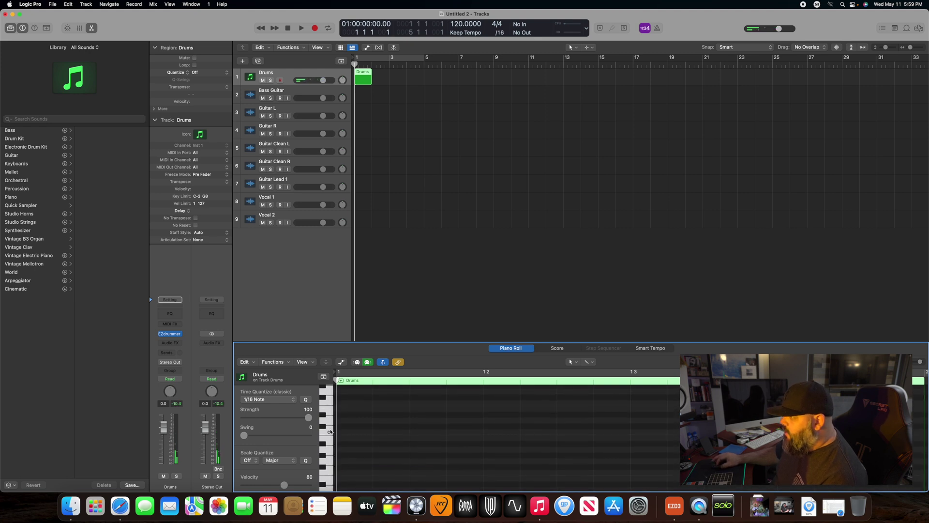
left_click(330, 432)
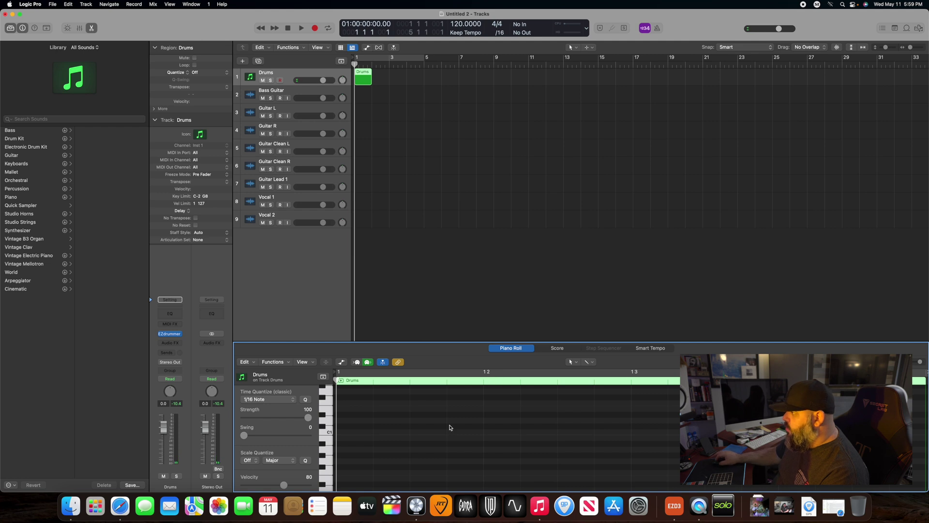
left_click(334, 435)
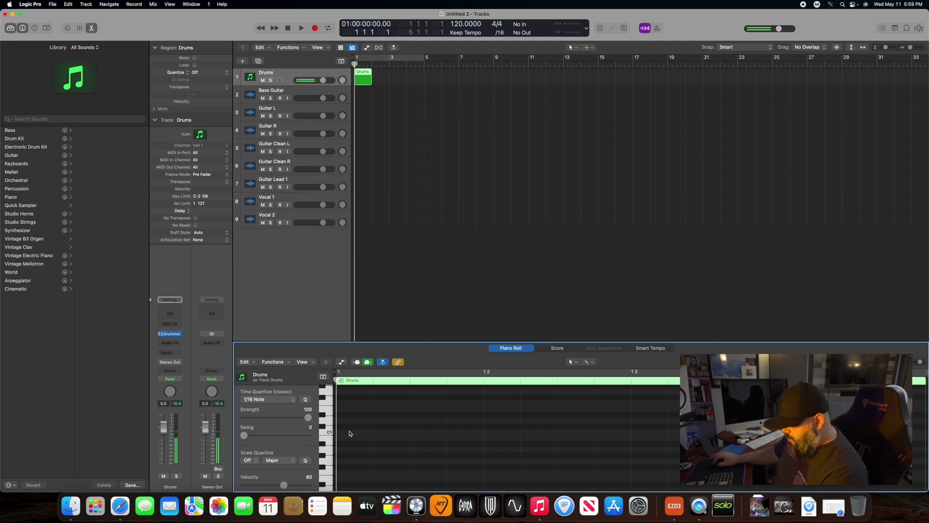
Draw velocity-127 notes: C1 on beats 1 and 3, two rows above C1 on beat 2.
left_click(350, 432)
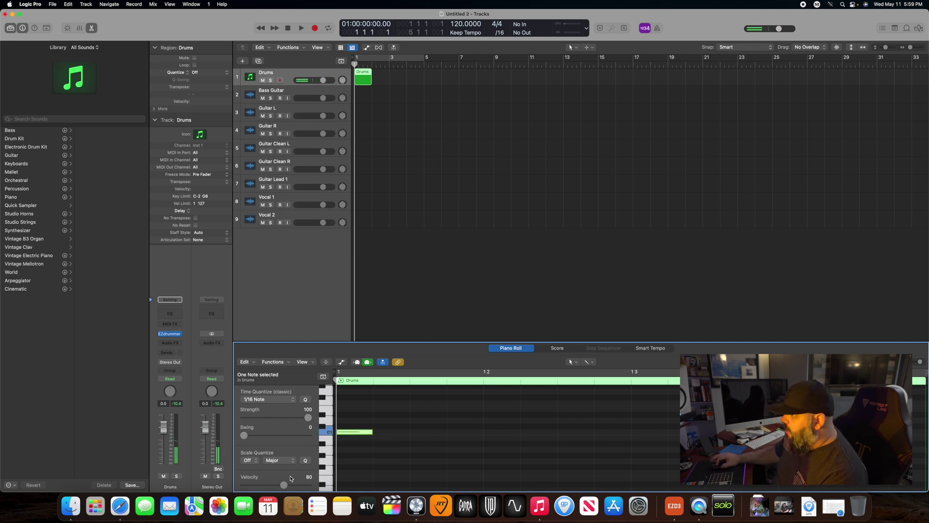
left_click_drag(286, 487, 460, 438)
left_click(493, 421)
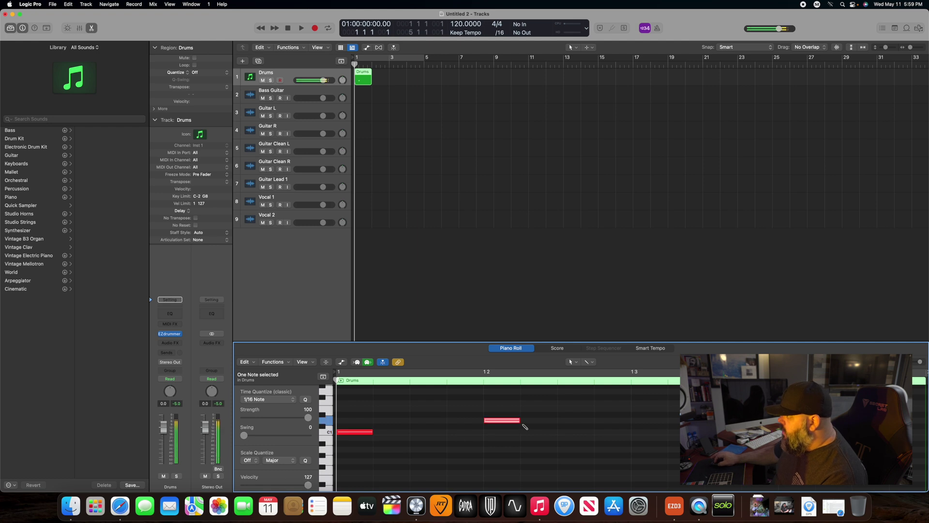
left_click(649, 433)
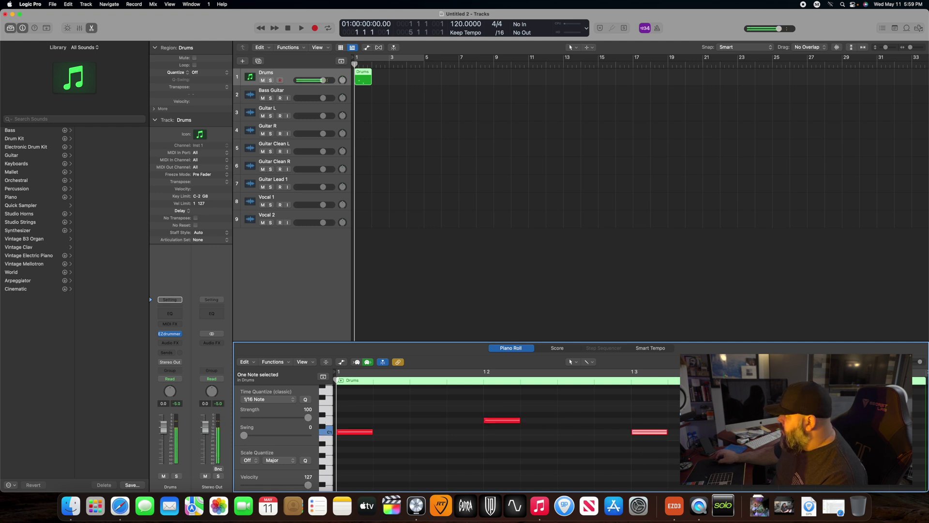
scroll(449, 430, "down", 2)
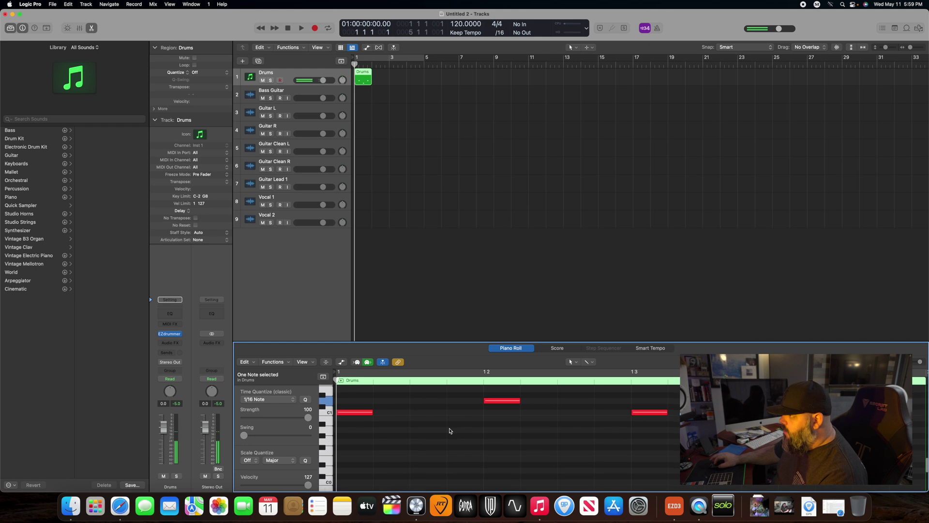
left_click(329, 451)
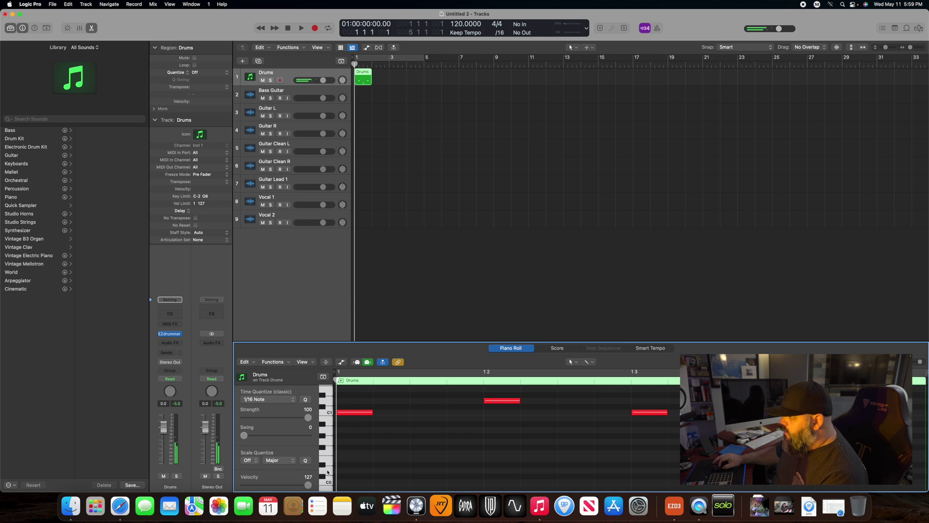
Draw a long C-1 note at bar 1, redrawing it after closing the Event List.
scroll(327, 479, "down", 3)
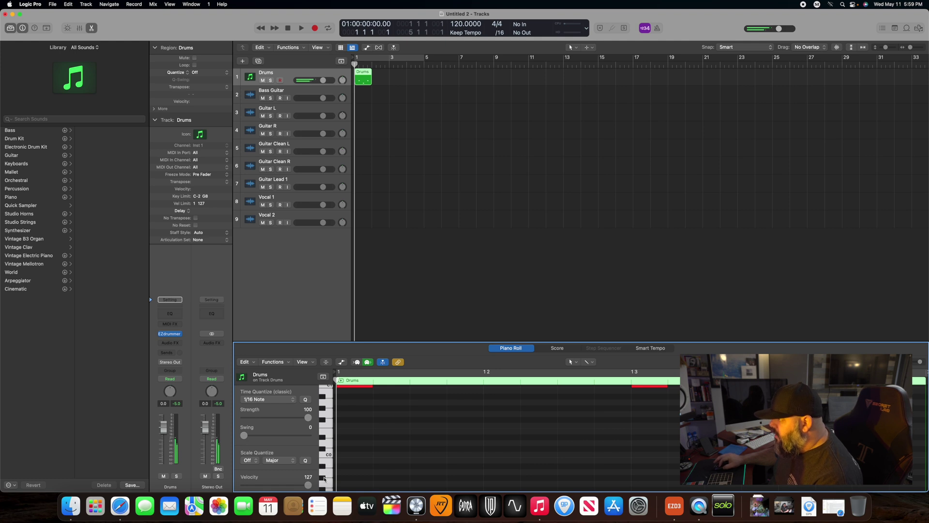
scroll(324, 478, "down", 2)
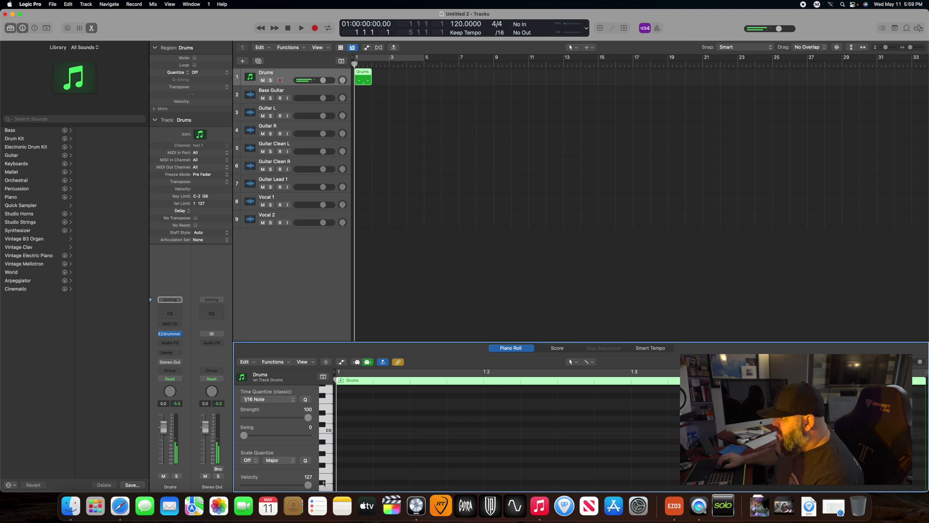
scroll(324, 484, "down", 1)
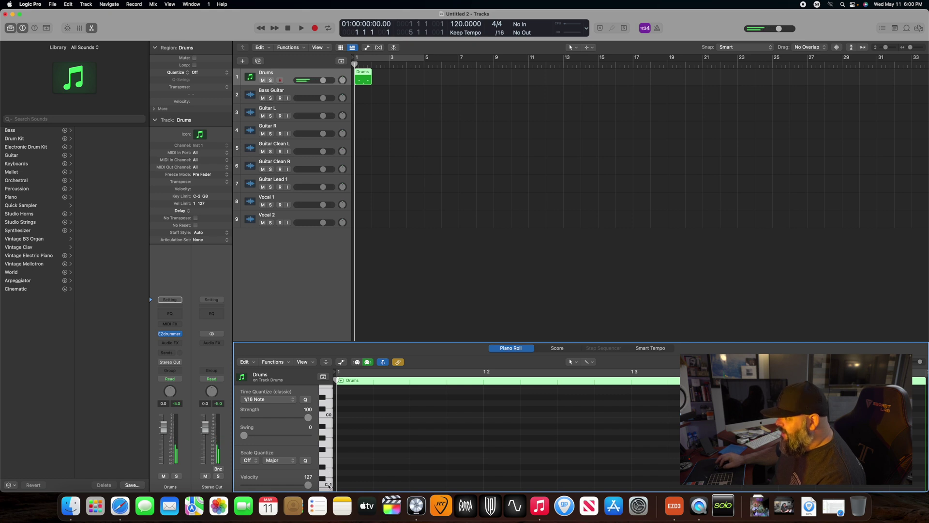
scroll(328, 485, "down", 1)
key("space")
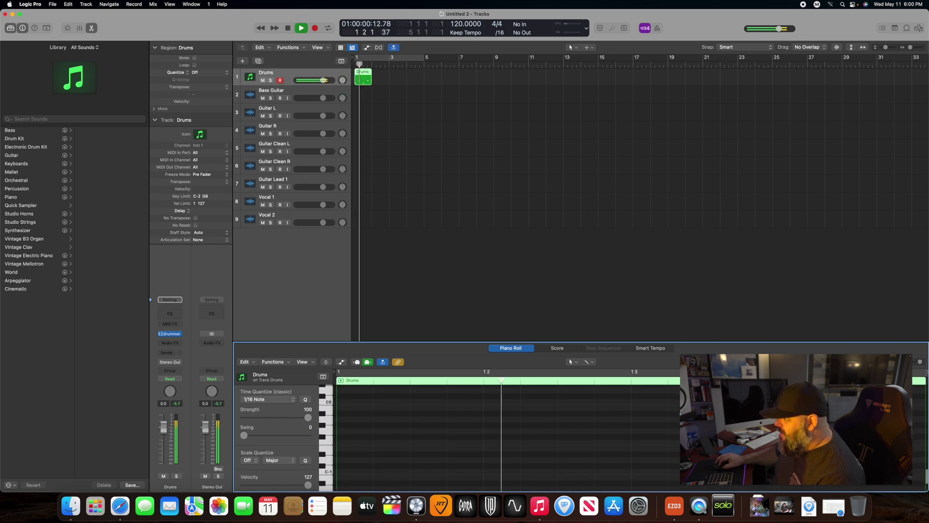
mouse_move(349, 472)
left_mouse_down()
mouse_move(521, 470)
mouse_move(395, 470)
mouse_move(426, 470)
left_mouse_up()
key("Delete")
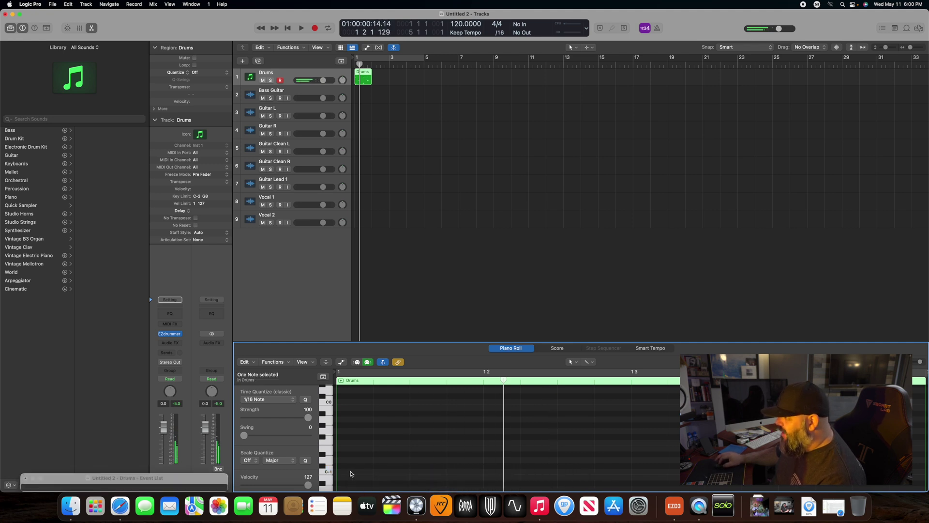
left_click(26, 479)
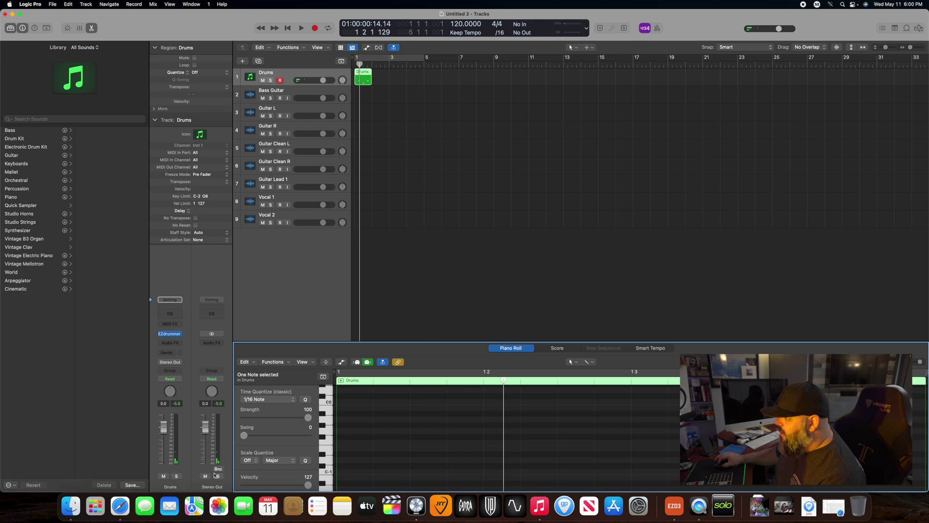
left_click(347, 474)
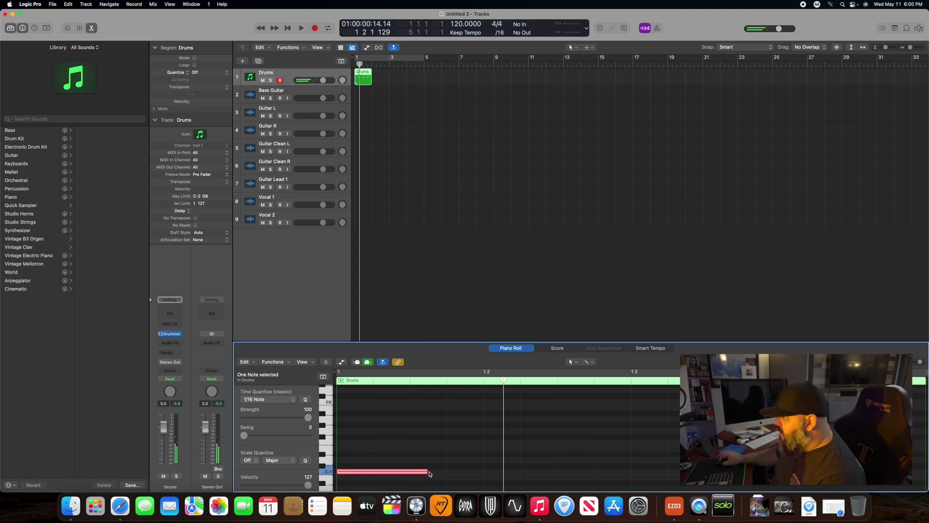
Shorten the C-1 note to a sixteenth and add three more sixteenths after it.
left_click_drag(429, 474, 373, 476)
left_click(382, 472, "super")
left_click(419, 472, "super")
left_click(457, 473, "super")
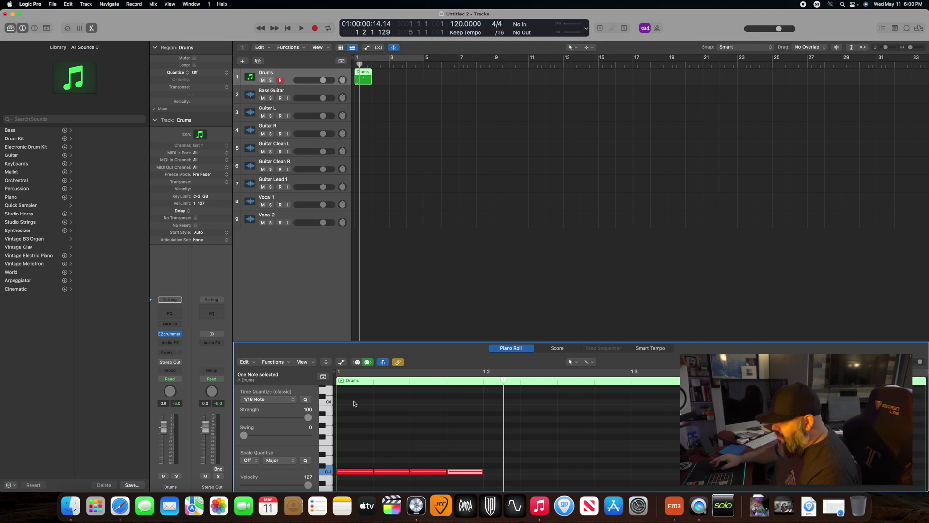
scroll(375, 442, "up", 15)
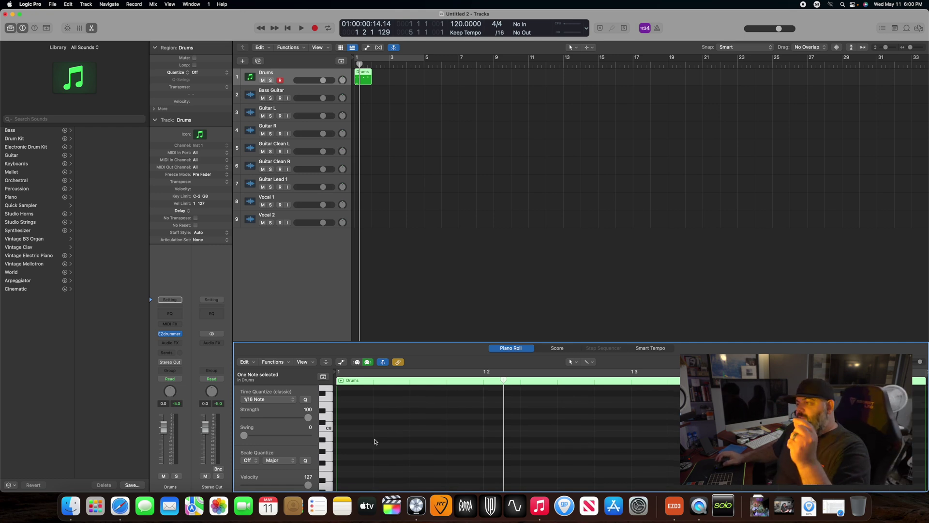
scroll(362, 436, "down", 1)
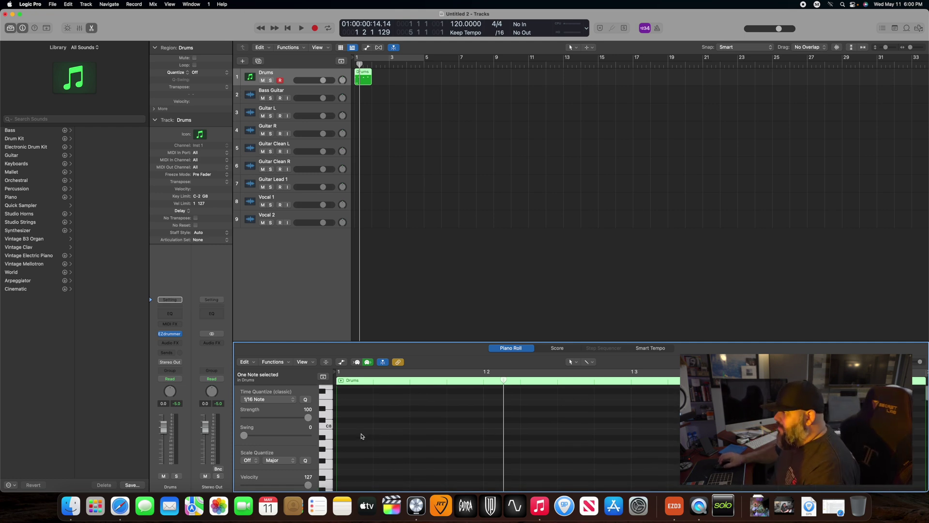
scroll(361, 436, "down", 12)
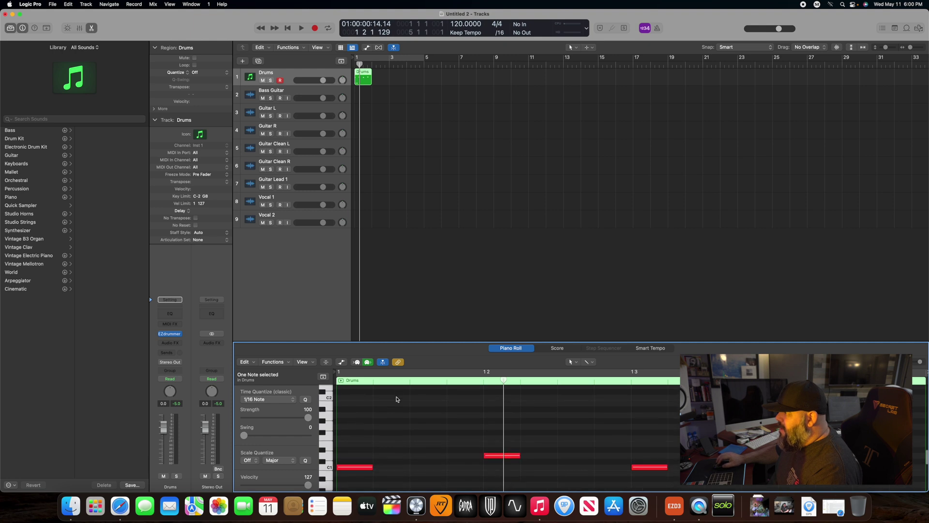
scroll(396, 399, "down", 3)
scroll(387, 409, "up", 3)
scroll(363, 422, "down", 3)
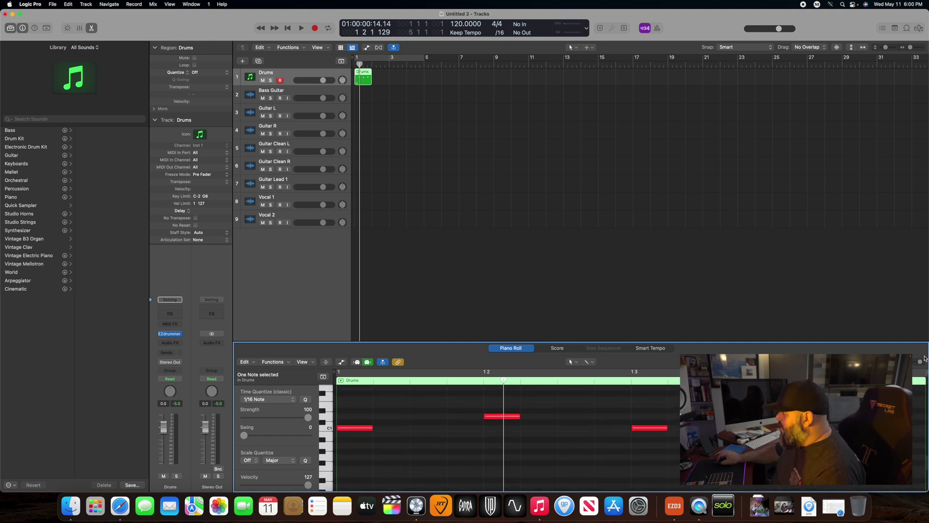
scroll(504, 441, "down", 10)
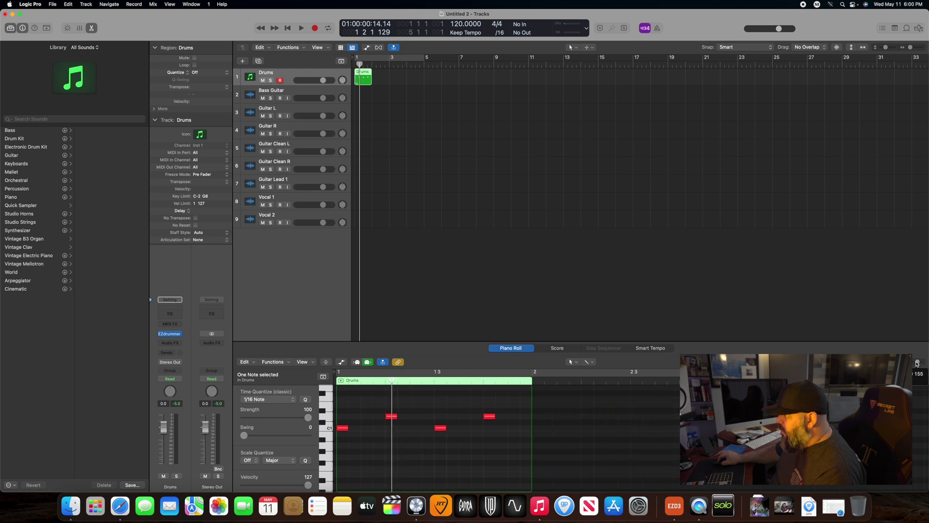
scroll(369, 446, "down", 8)
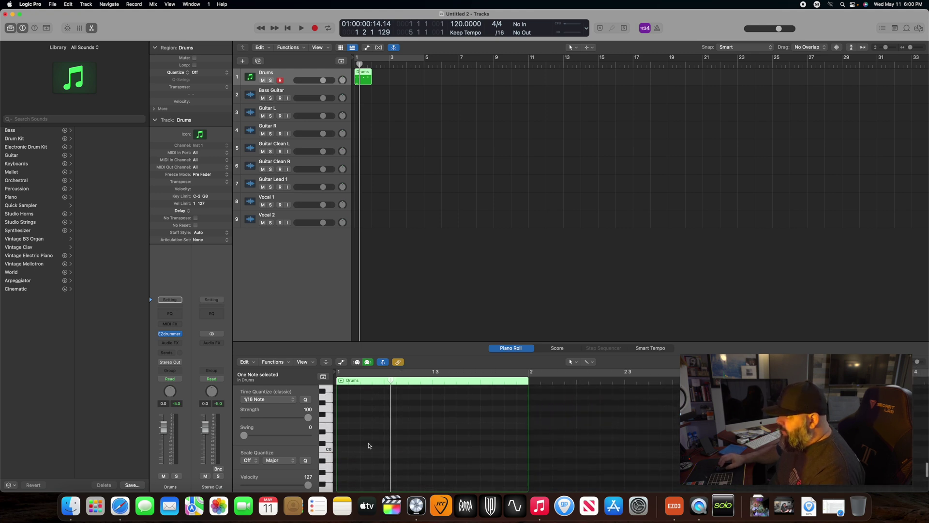
Add four more C-1 sixteenths, then paste the eight-note run to fill bar 1.
left_click(390, 419, "super")
left_click(402, 419, "super")
left_click(414, 419, "super")
left_click(426, 419, "super")
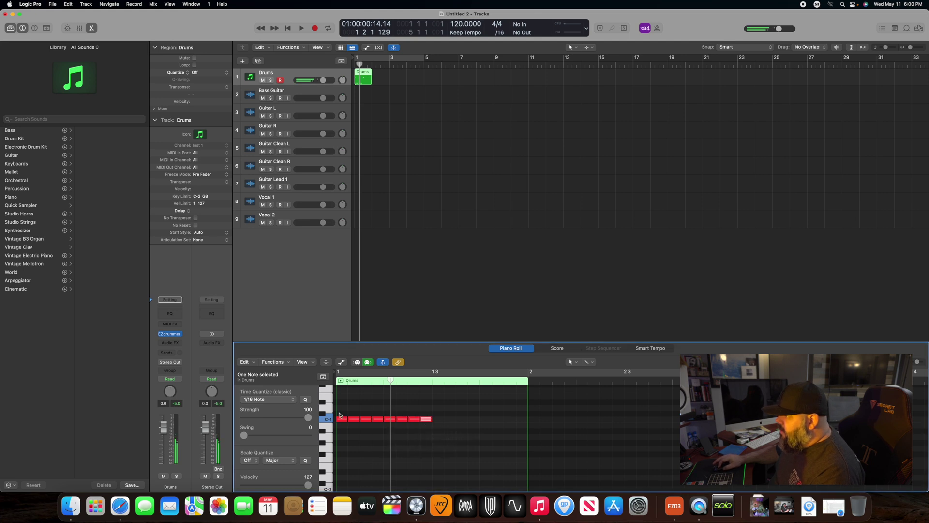
left_click_drag(339, 414, 423, 434)
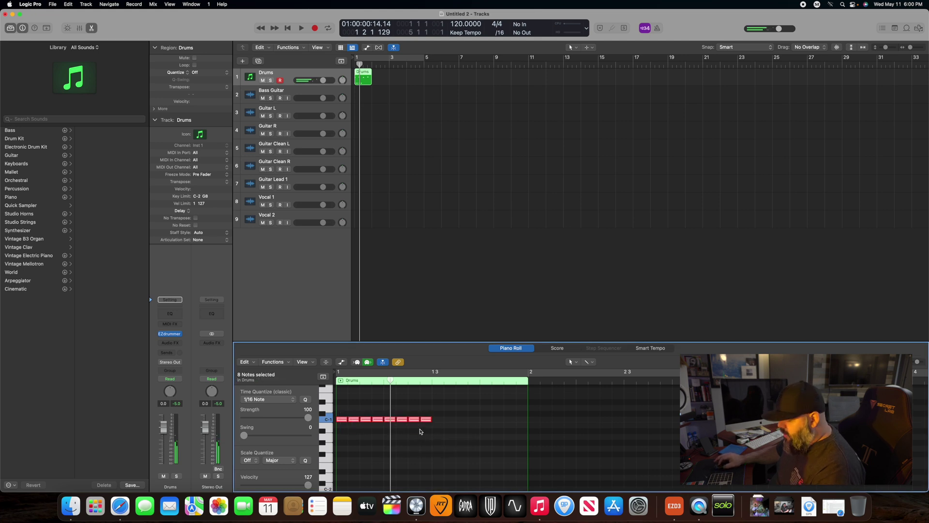
left_click(431, 385)
key("cmd+v")
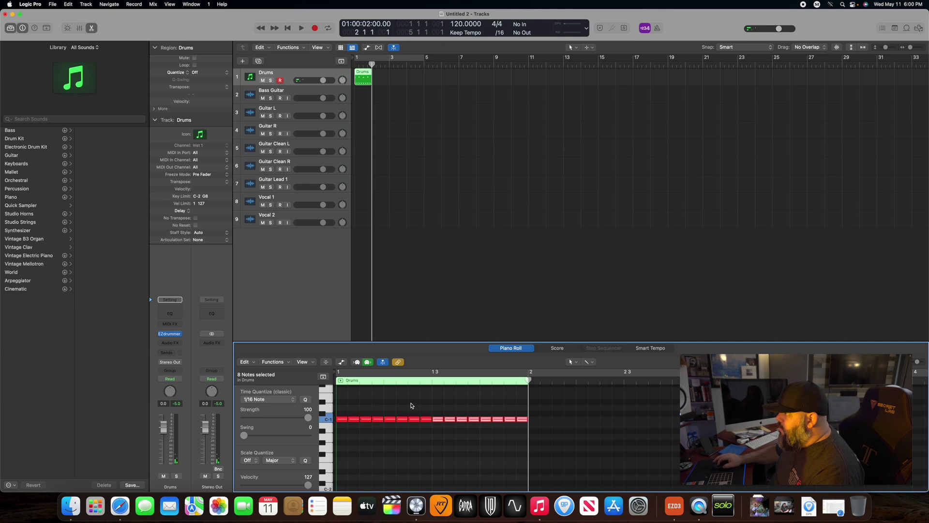
Play the pattern back, then marquee-select the first 11 notes on the C-1 row.
key("space")
key("Return")
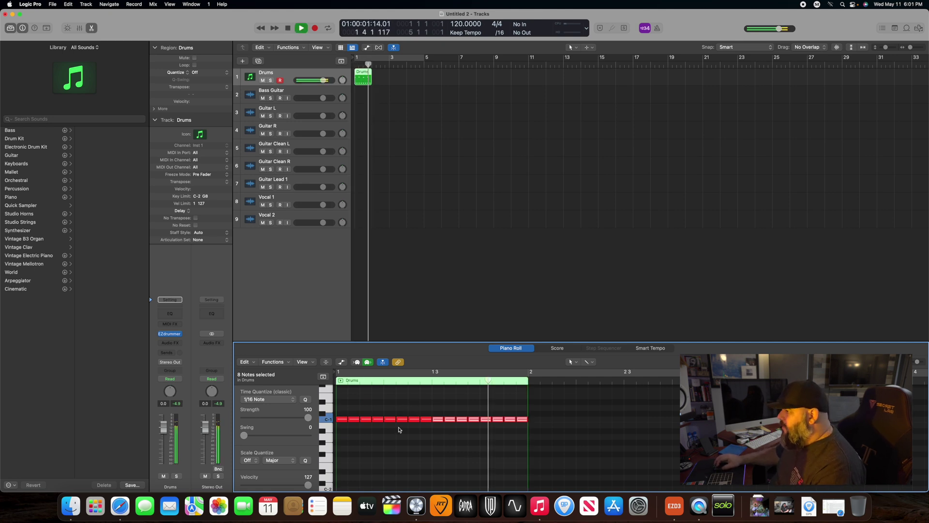
key("space")
scroll(399, 430, "up", 3)
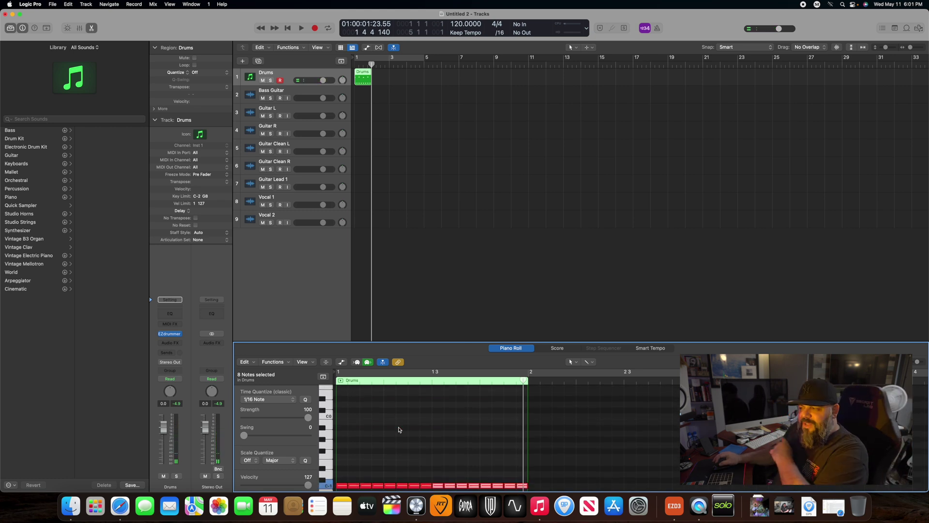
scroll(399, 430, "down", 1)
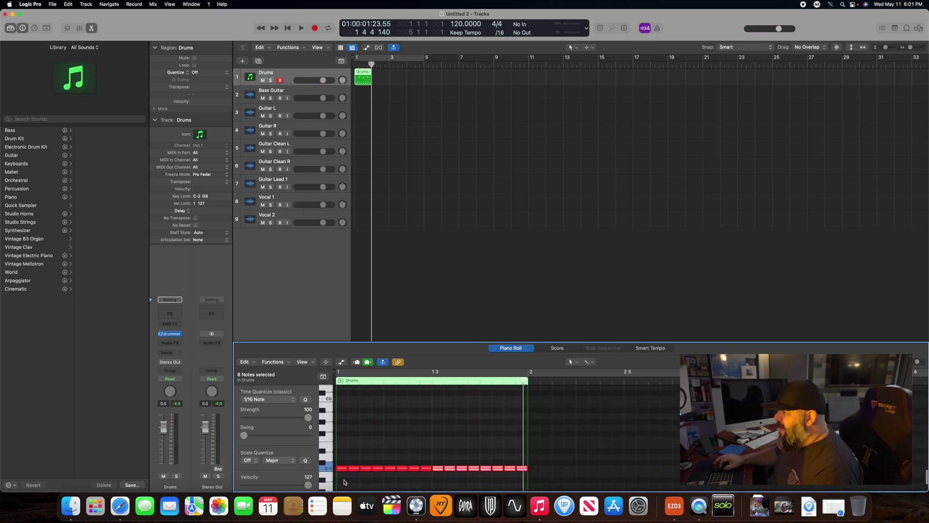
left_click_drag(345, 482, 462, 466)
Apply MIDI Transform > Humanize to the selected Drums notes.
right_click(363, 78)
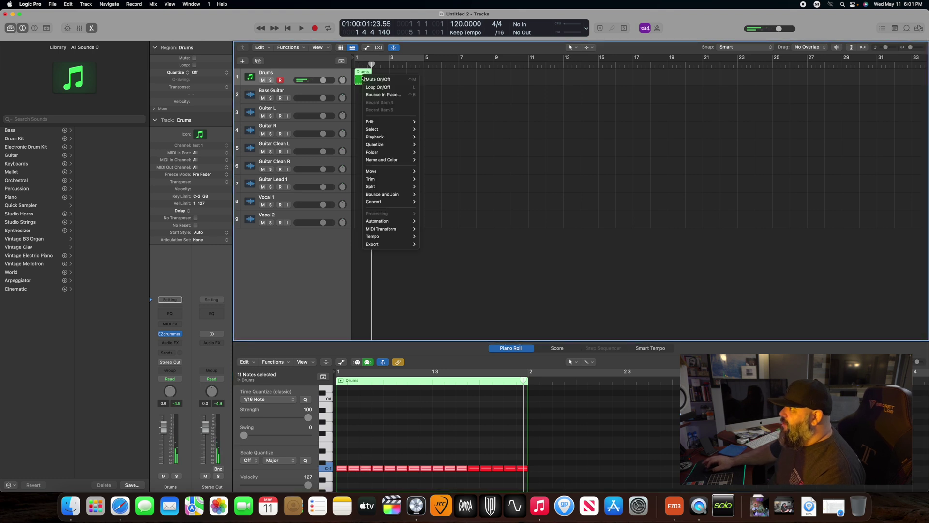
mouse_move(390, 229)
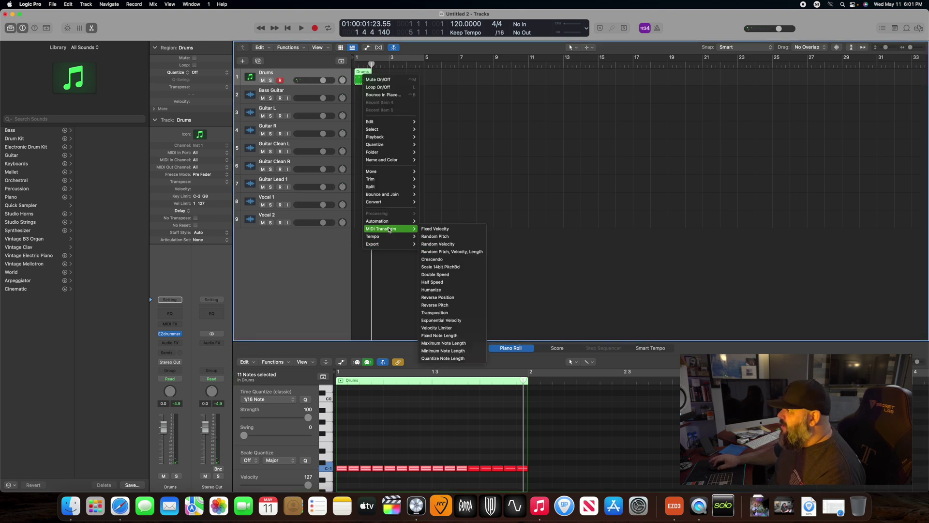
left_click(446, 289)
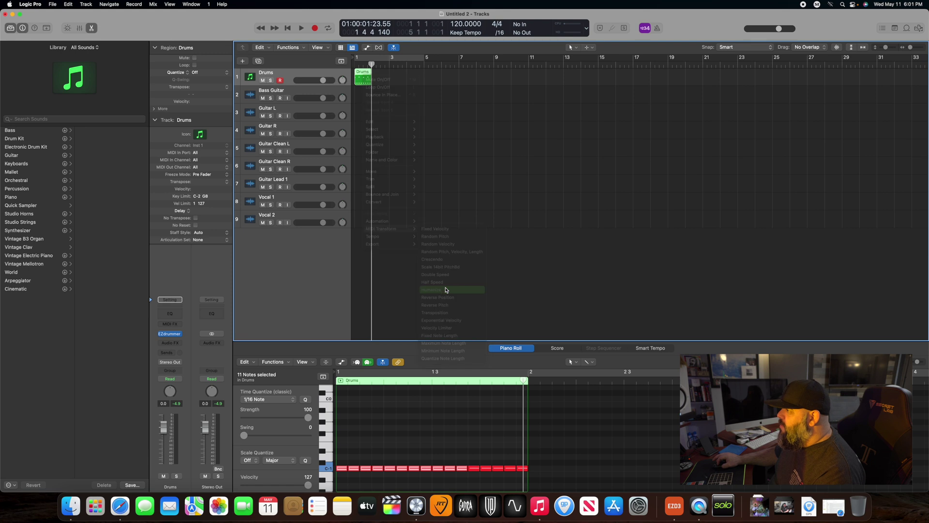
left_click(602, 346)
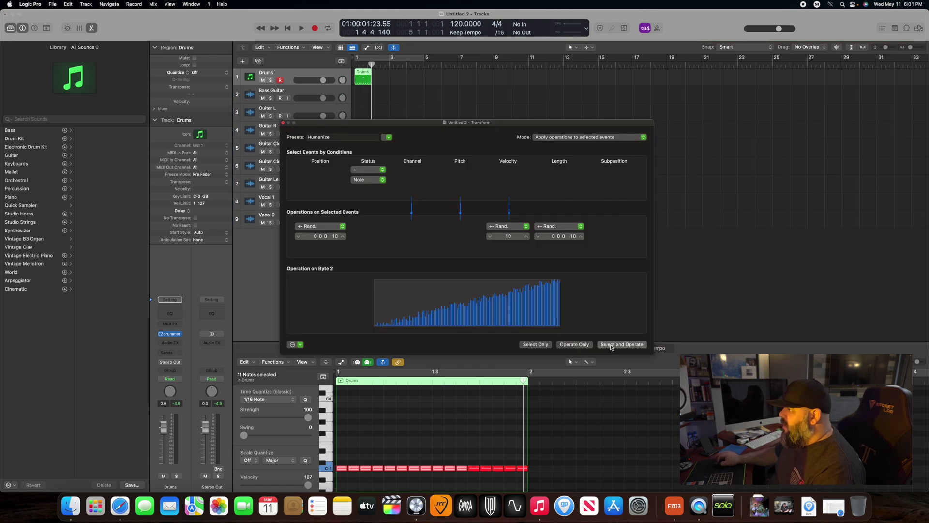
left_click(284, 124)
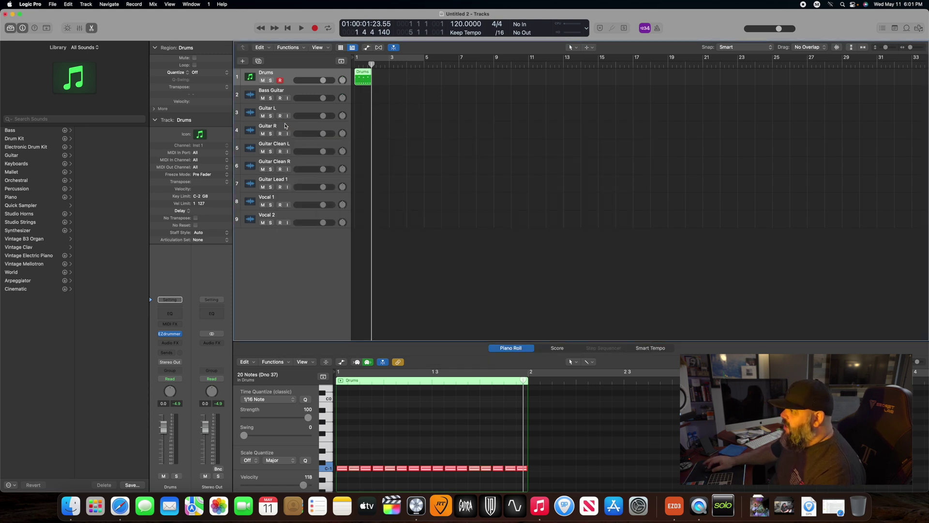
Return to the start, clear the selection, and play the humanized beat.
left_click(288, 28)
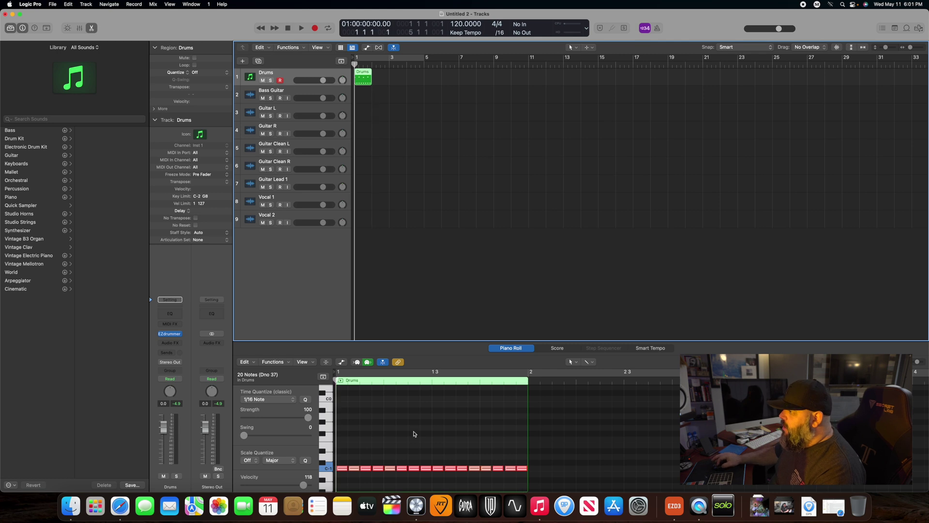
left_click(413, 447)
key("space")
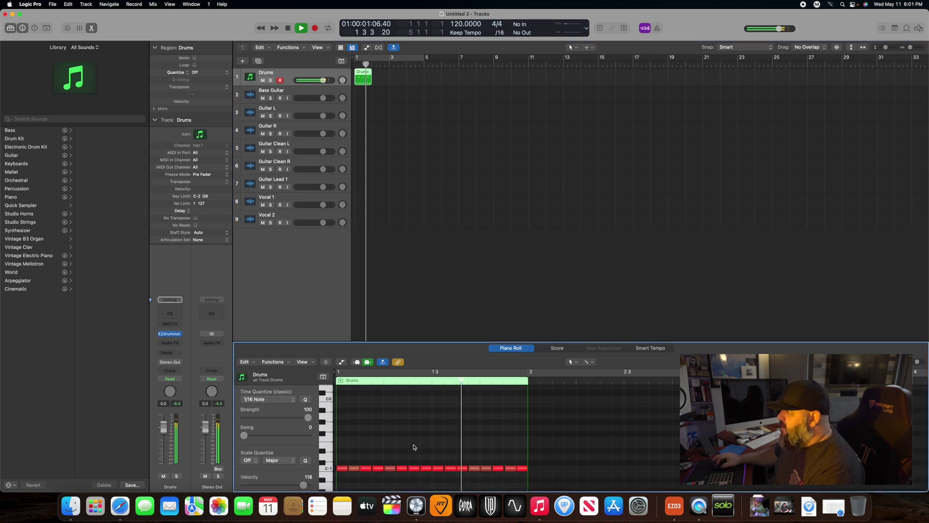
key("space")
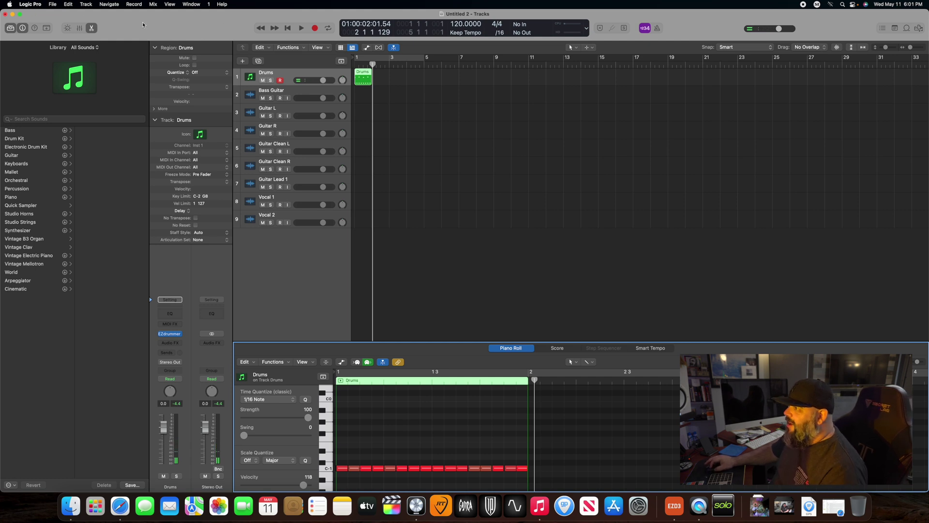
Select the C1 row, the row above it, and the C-1 row to check velocities, then deselect.
scroll(356, 426, "up", 5)
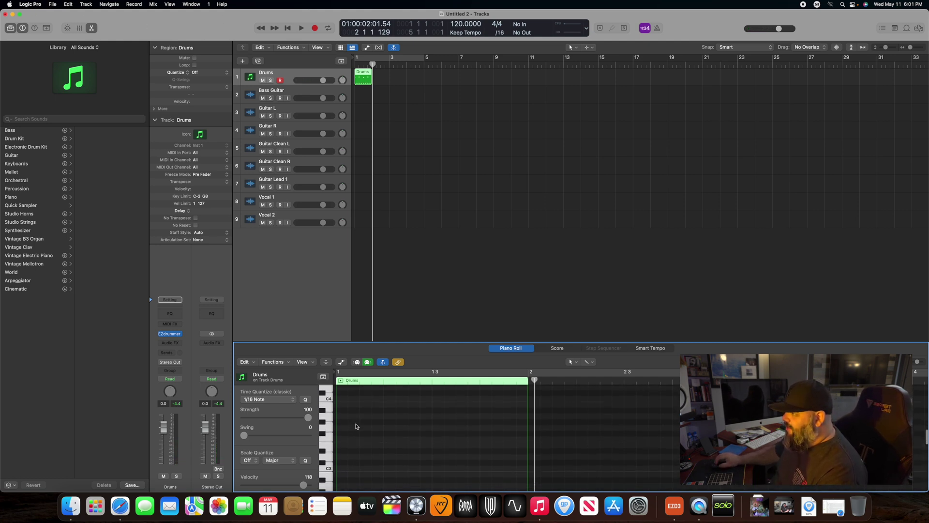
scroll(327, 436, "down", 5)
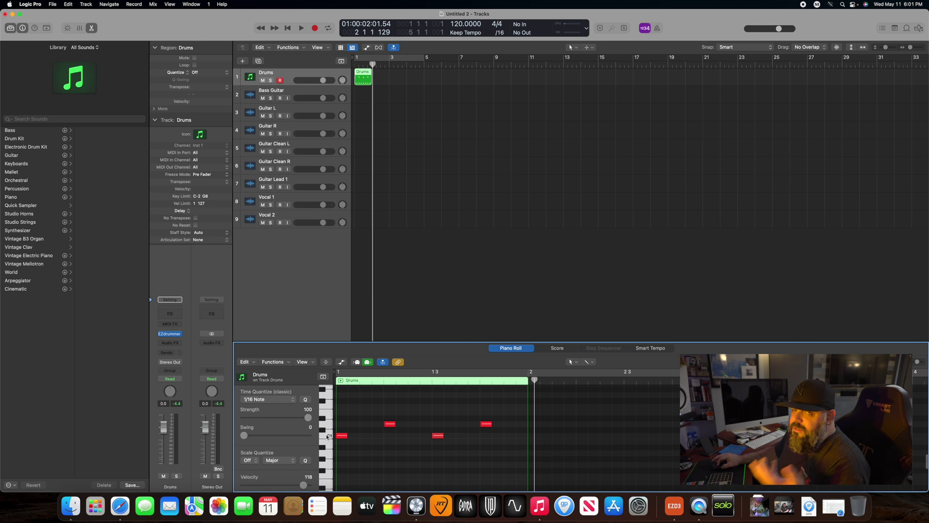
left_click(327, 435)
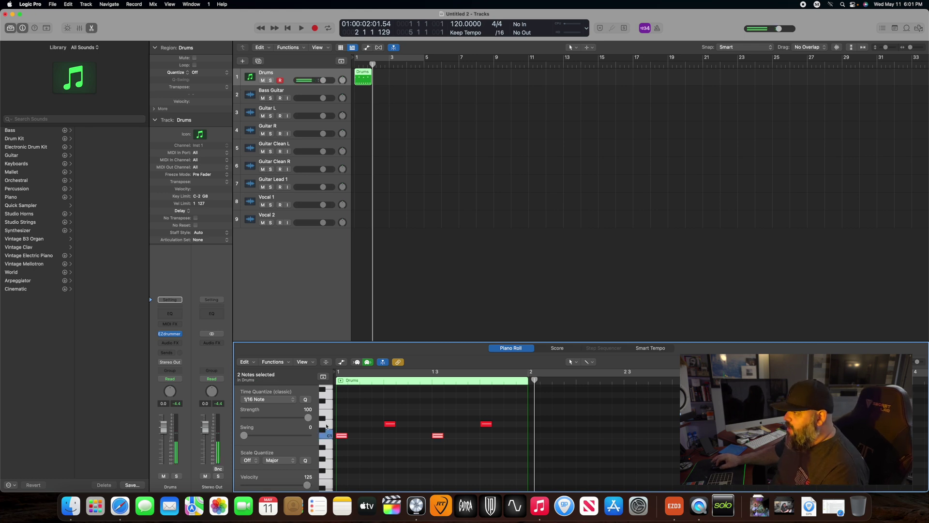
left_click(330, 424)
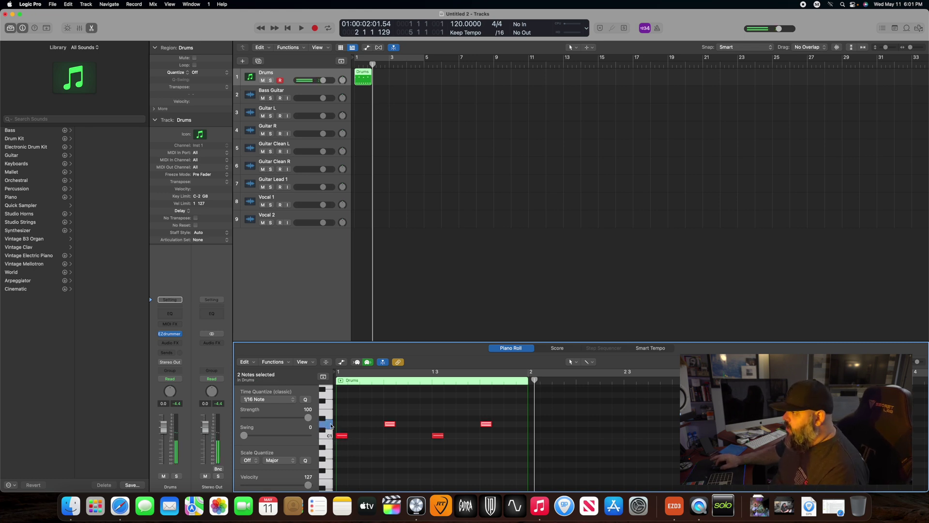
scroll(333, 450, "down", 10)
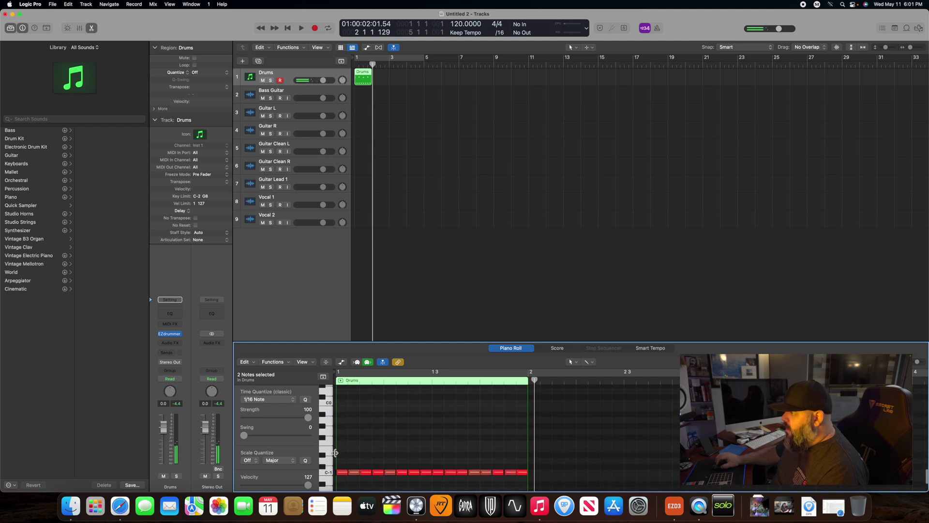
left_click(328, 448)
scroll(329, 447, "up", 10)
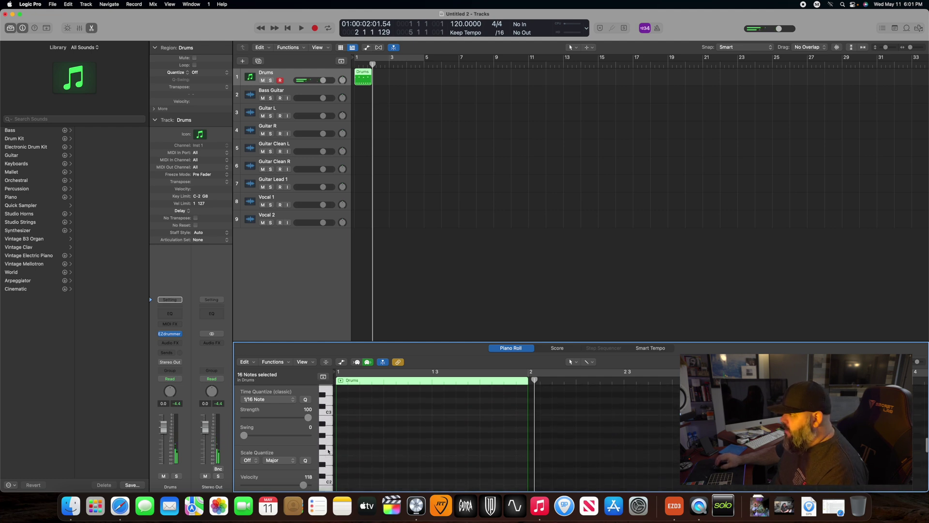
left_click(325, 465)
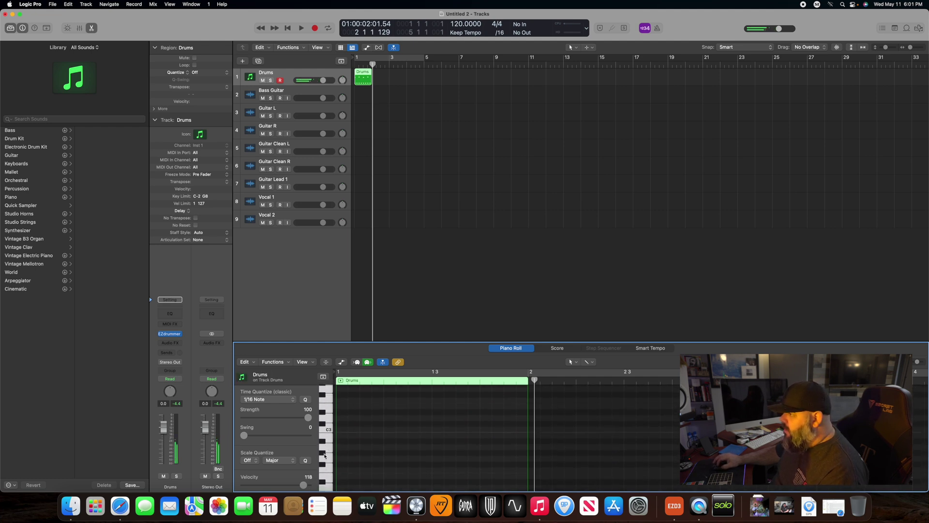
scroll(324, 475, "down", 3)
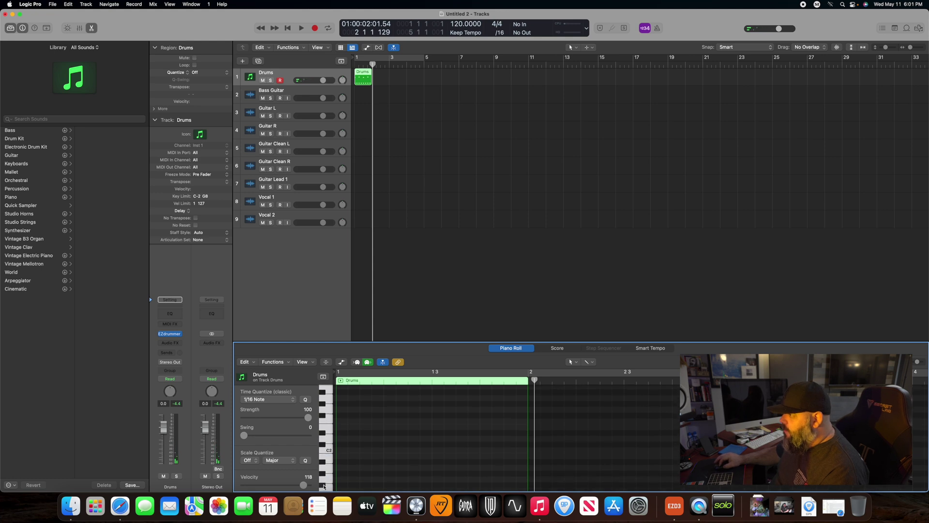
Audition several drum sounds on the keyboard, then reopen the EZdrummer 3 window.
left_click(324, 478)
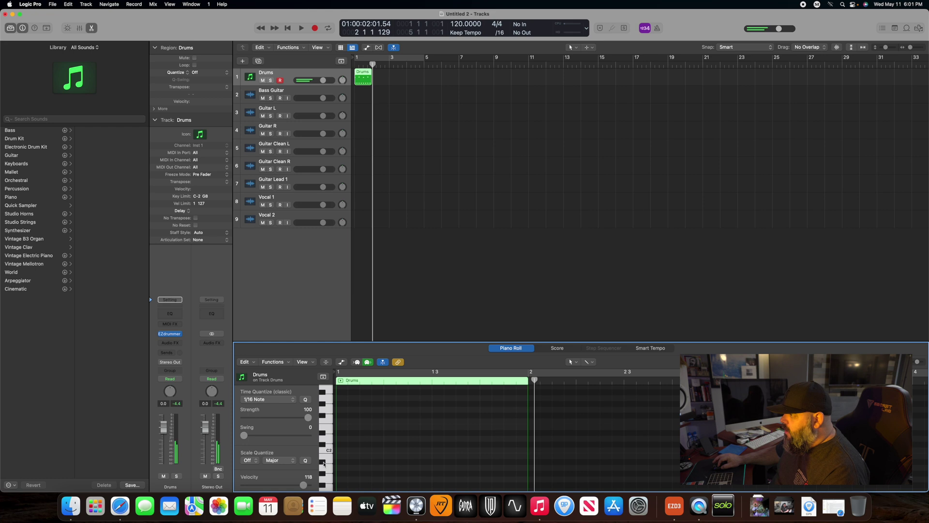
left_click(327, 430)
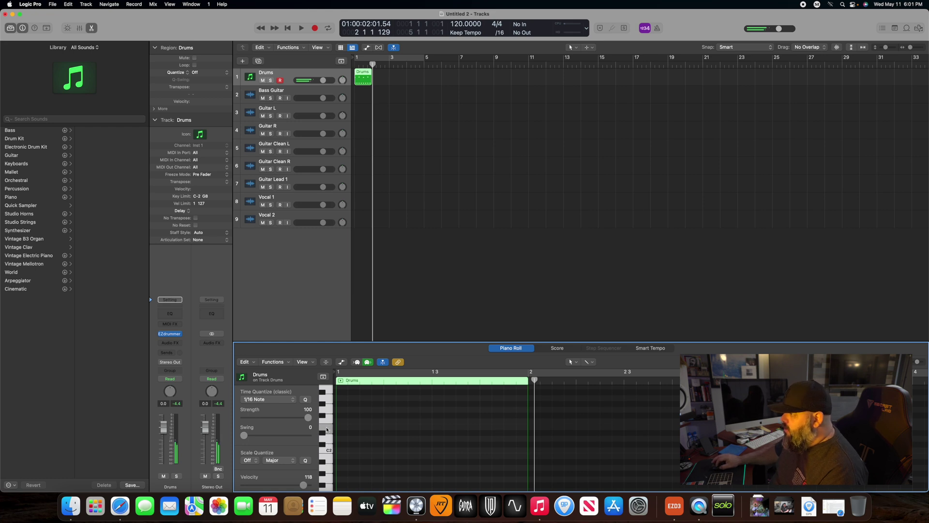
left_click(329, 445)
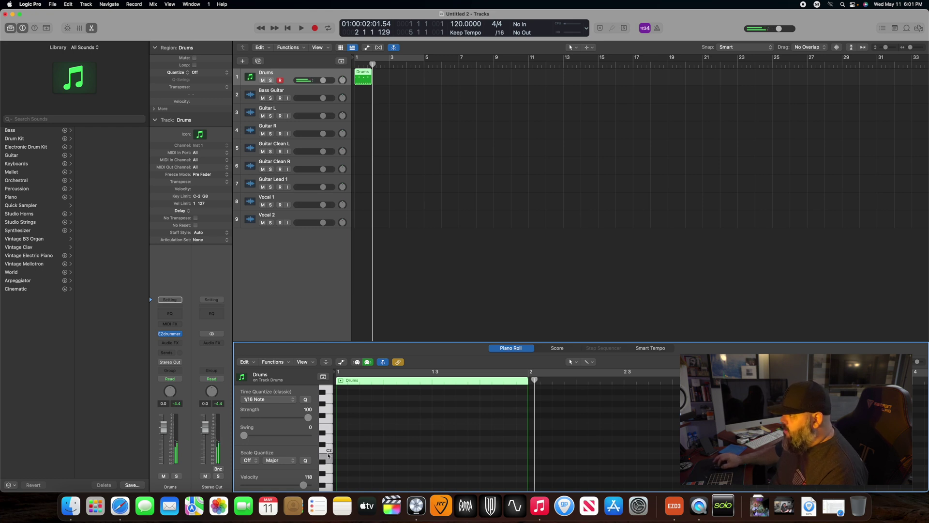
left_click(325, 413)
left_click(329, 392)
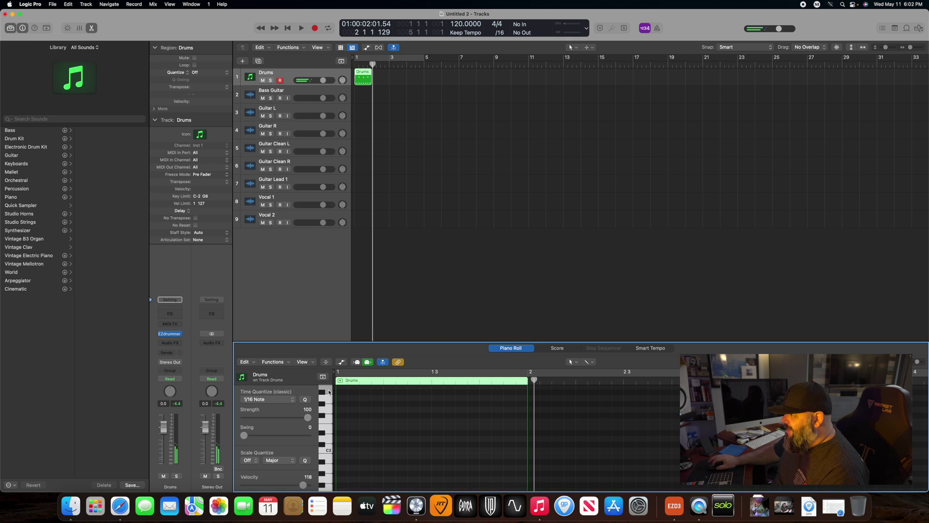
left_click(329, 397)
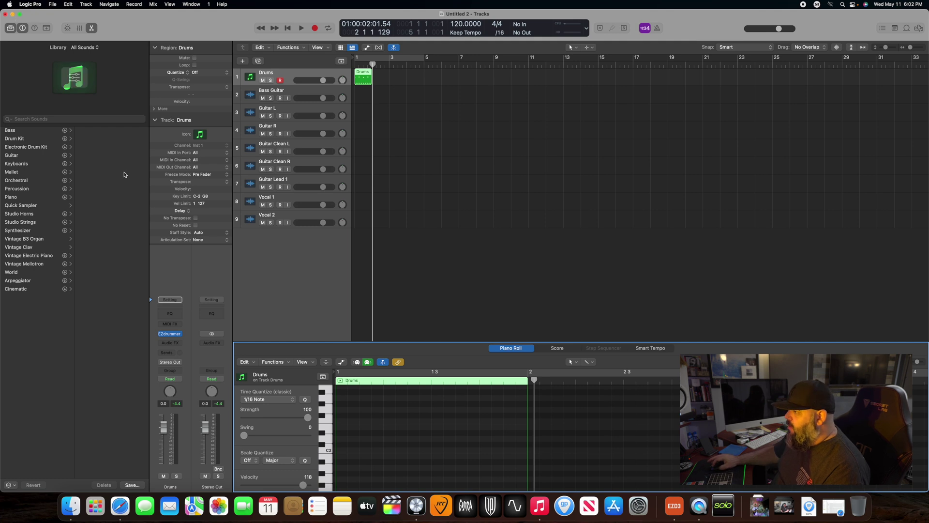
left_click(674, 506)
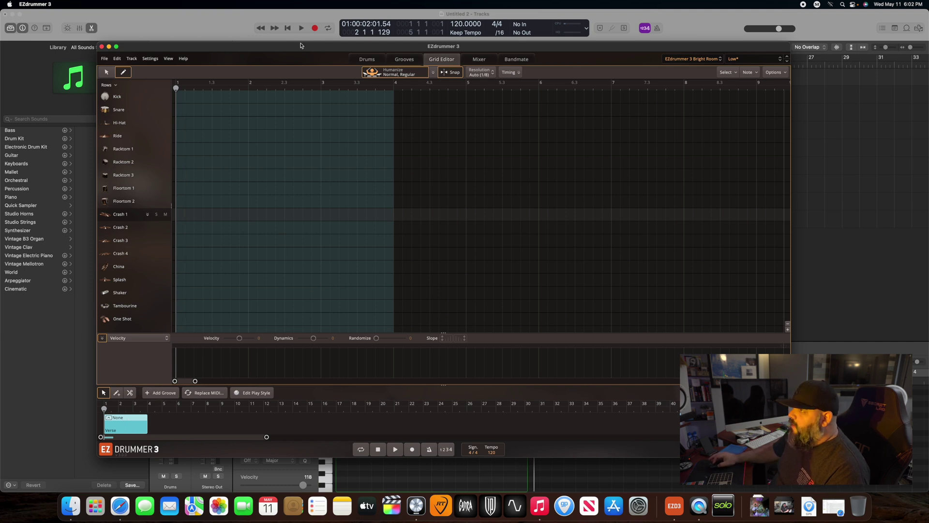
Move the EZdrummer window aside and place the first kick and snare hits across bars 1–3.
mouse_move(231, 49)
left_mouse_down()
mouse_move(296, 54)
mouse_move(333, 71)
left_mouse_up()
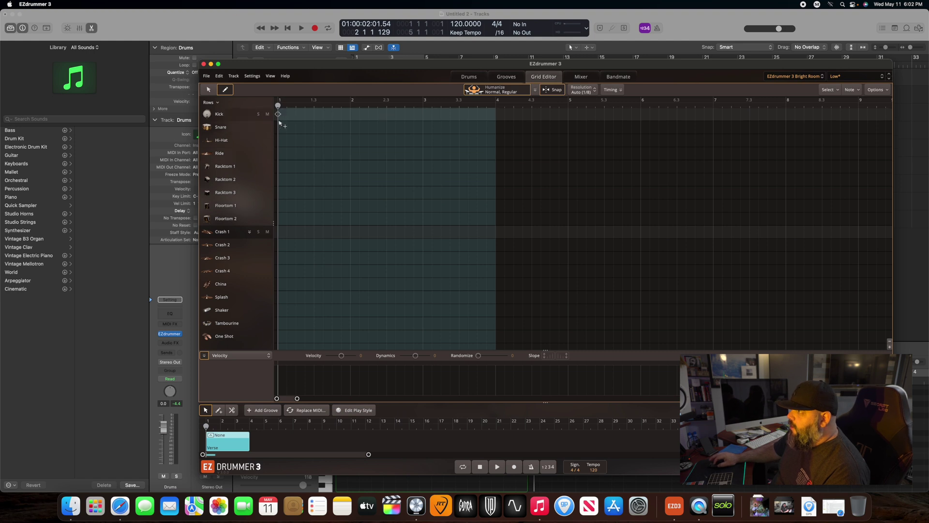
left_click(279, 122)
left_click(313, 131)
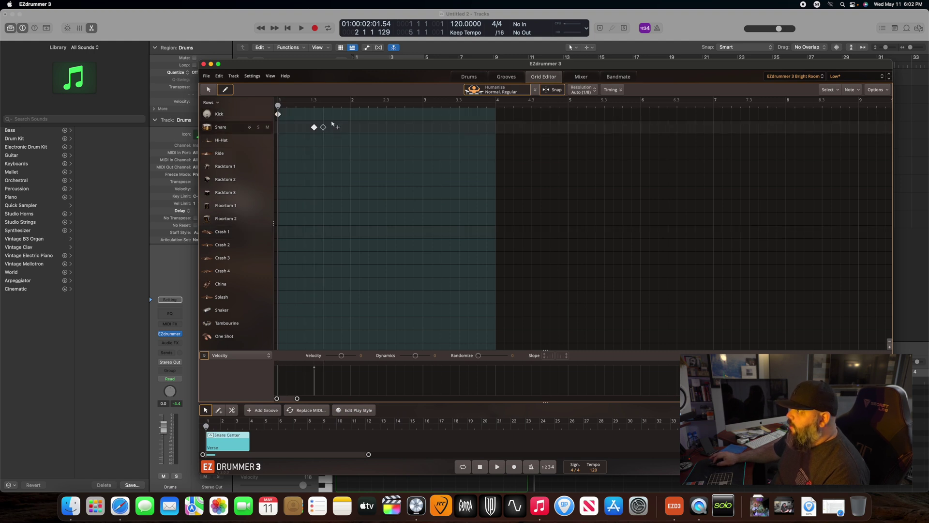
left_click(350, 116)
left_click(359, 116)
left_click(387, 127)
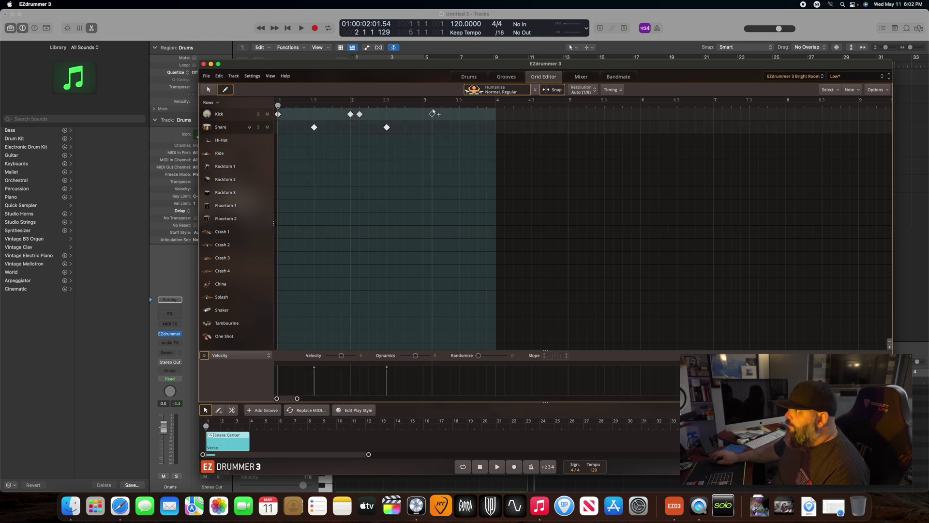
left_click(423, 115)
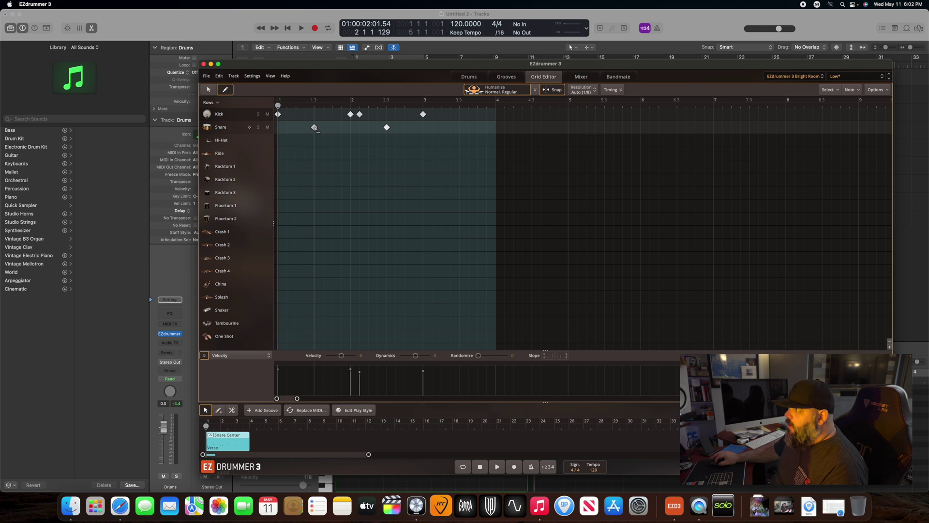
Fix the pattern: turn the 1.3 and 2.3 snares into kicks and add snares between kicks.
left_click(315, 127)
left_click(315, 114)
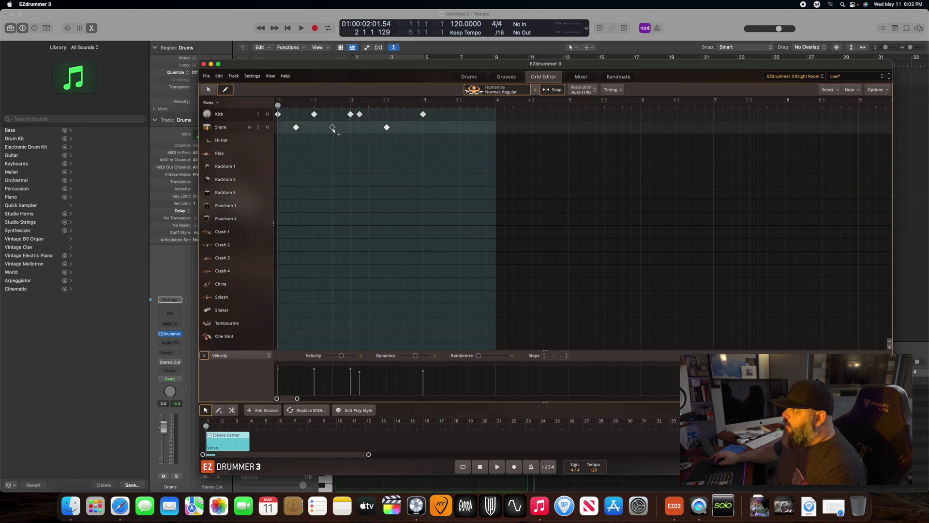
left_click(332, 128)
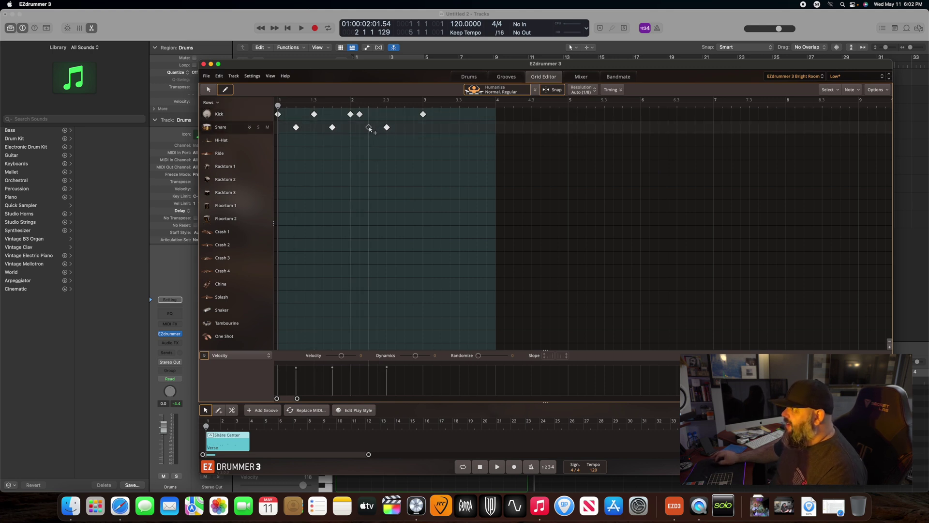
left_click(369, 127)
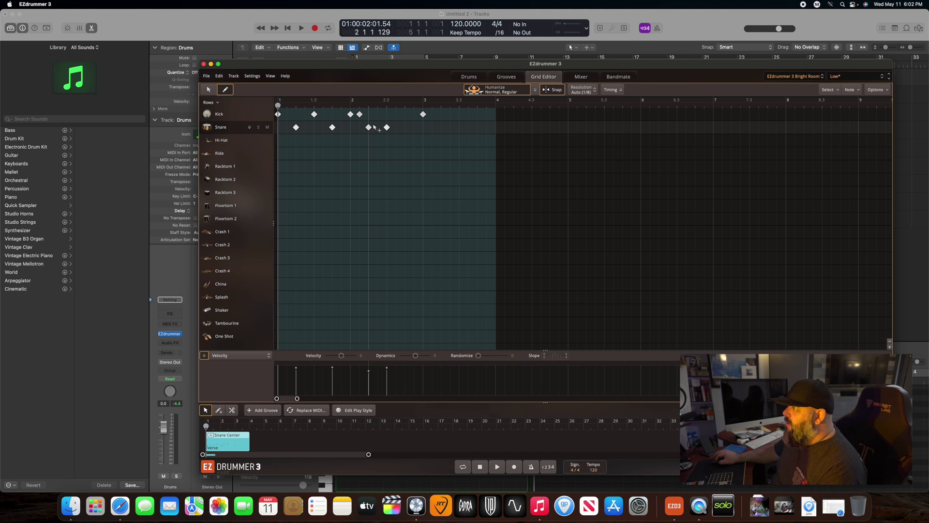
left_click(387, 128)
left_click(387, 114)
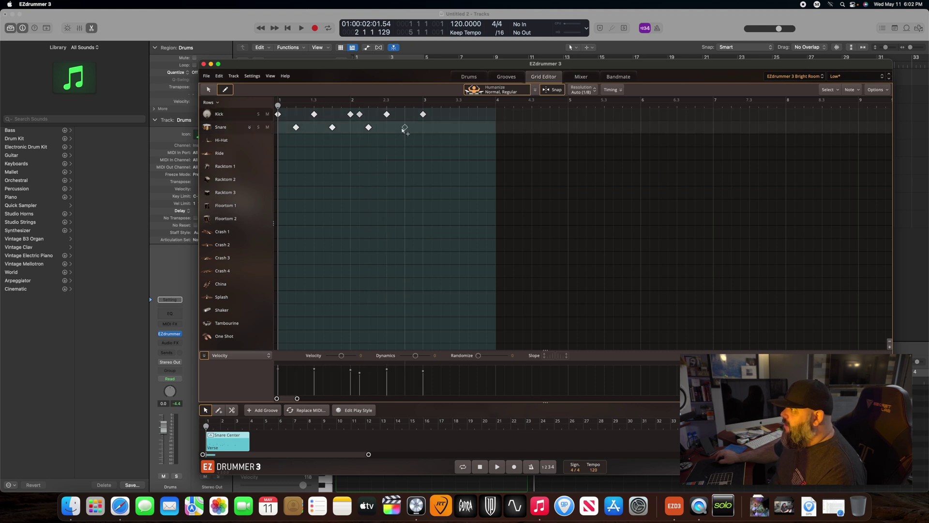
left_click(405, 127)
left_click(432, 114)
left_click(443, 128)
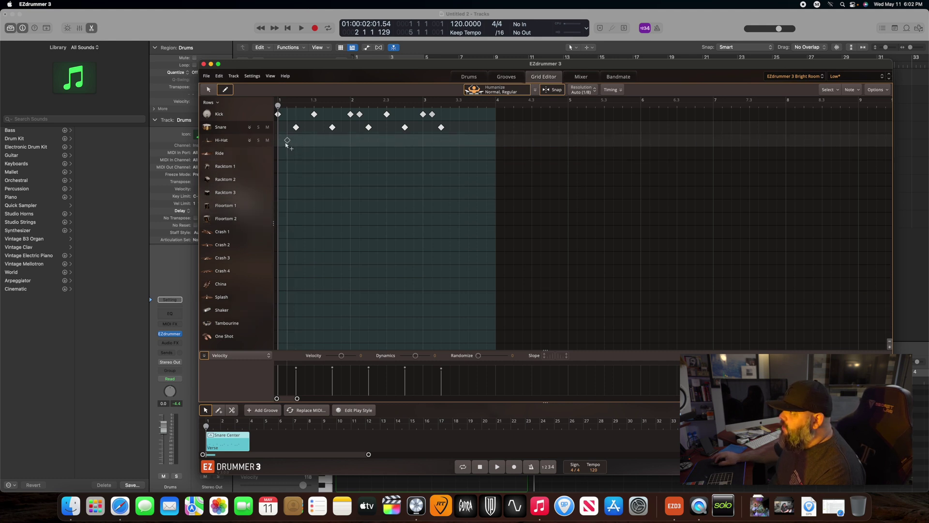
Draw a continuous hi-hat run from beat 1 to beat 4, play the beat, then shift the window.
left_click_drag(279, 140, 497, 141)
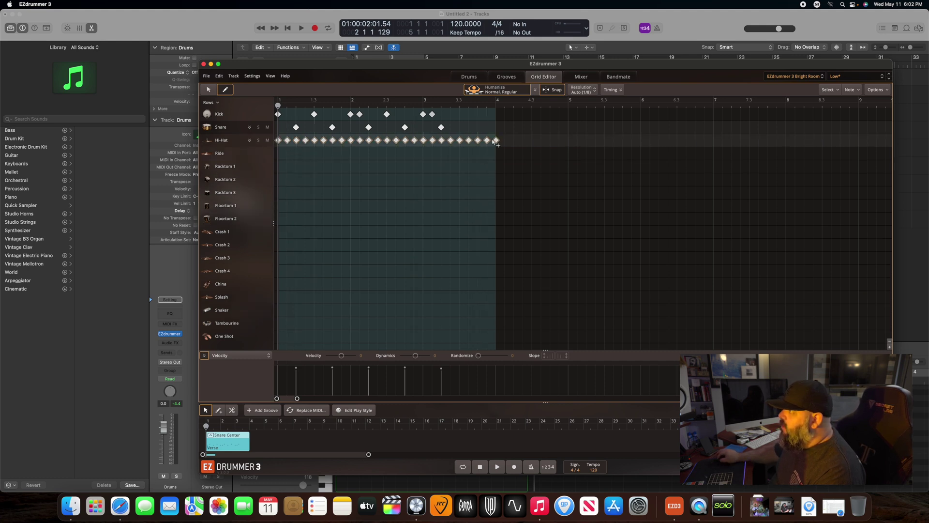
key("space")
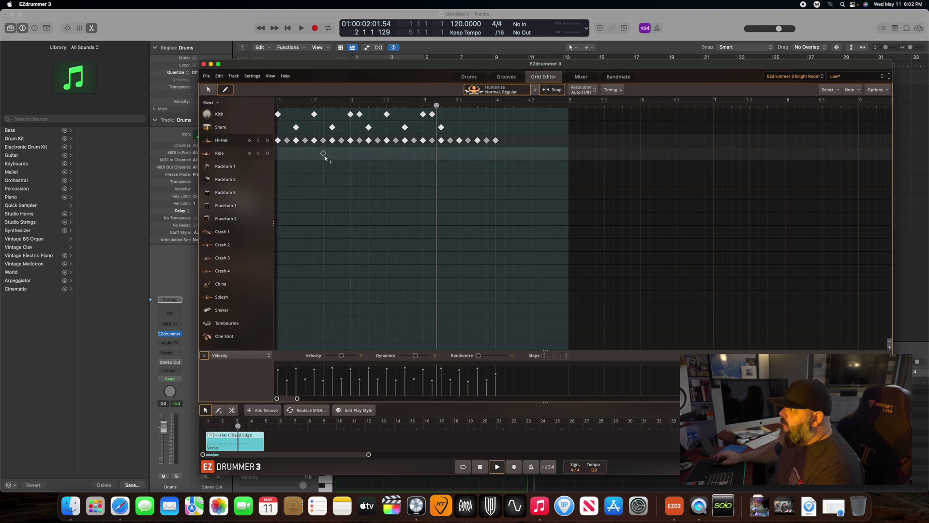
key("space")
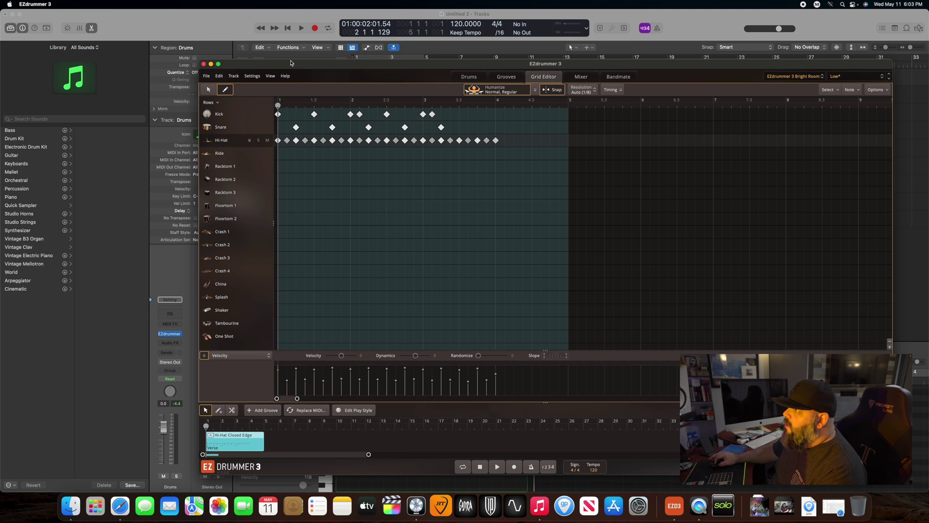
left_click_drag(294, 64, 354, 103)
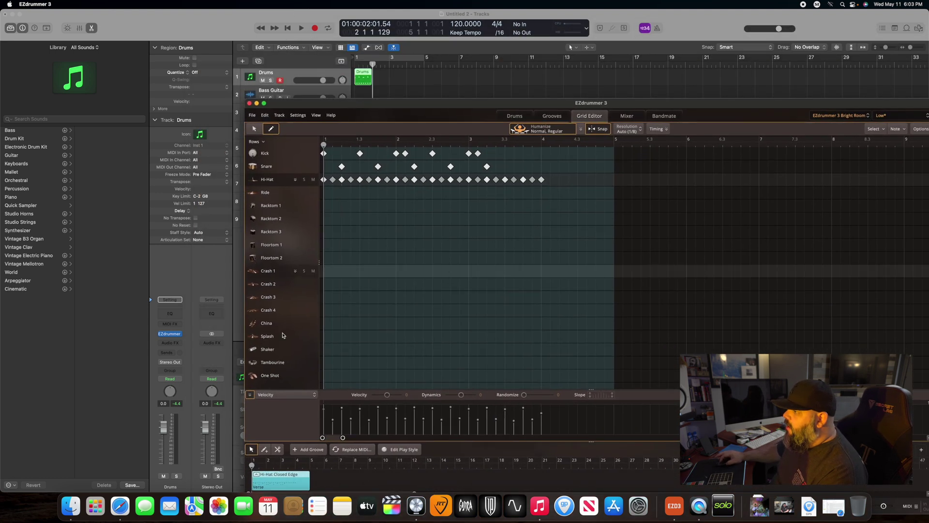
Import the Hi-Hat Closed Edge groove onto Logic's Drums track at bar 2, answering the tempo prompt.
left_click_drag(285, 476, 376, 78)
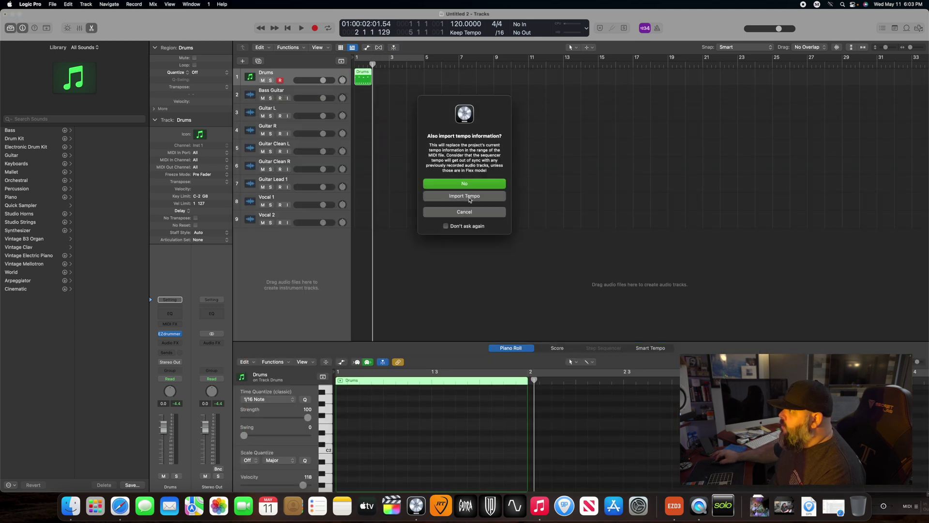
left_click(469, 196)
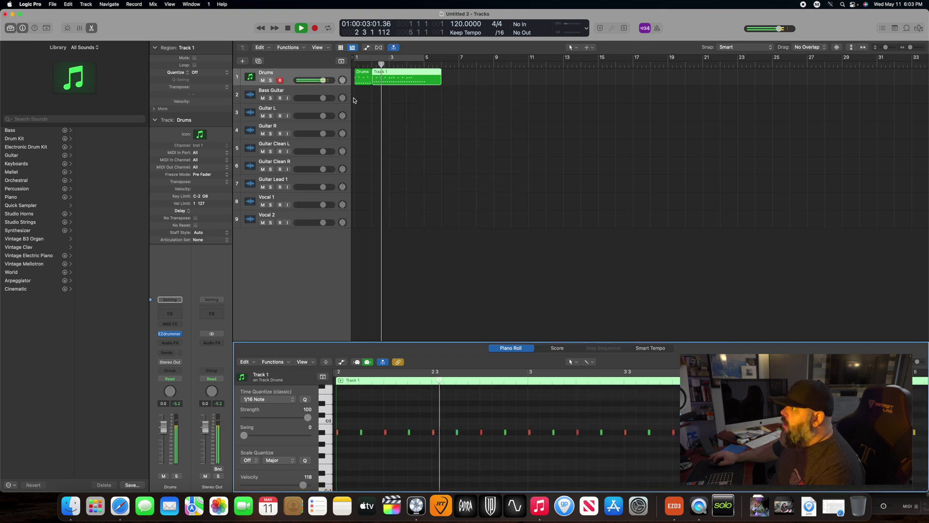
left_click(393, 47)
key("space")
key("space")
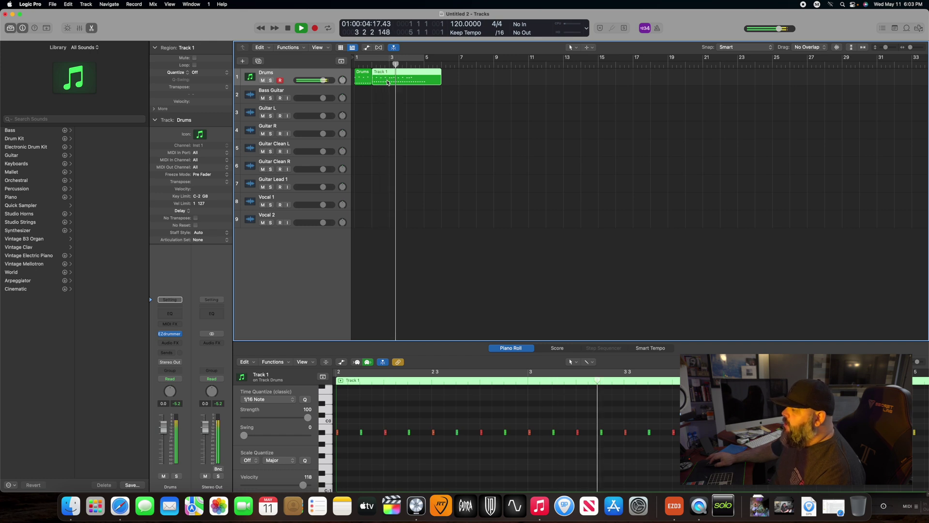
key("space")
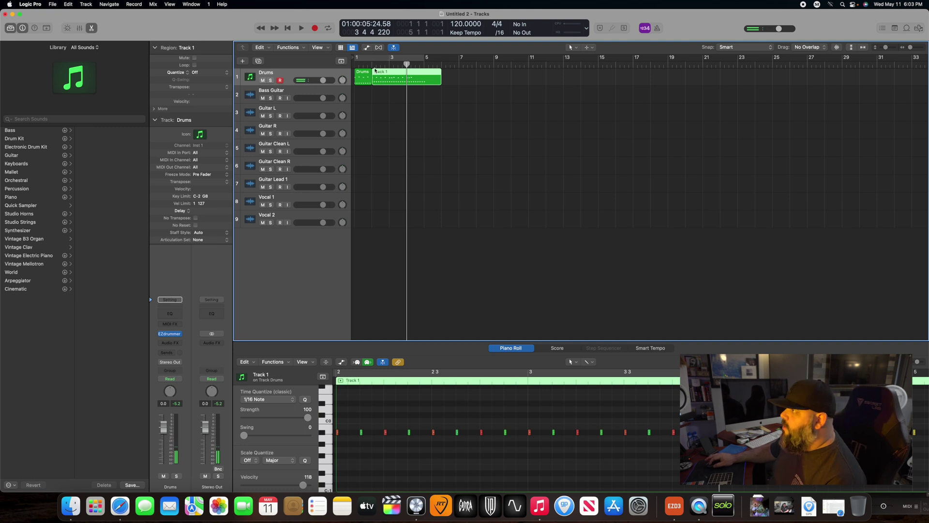
key("Return")
double_click(386, 79)
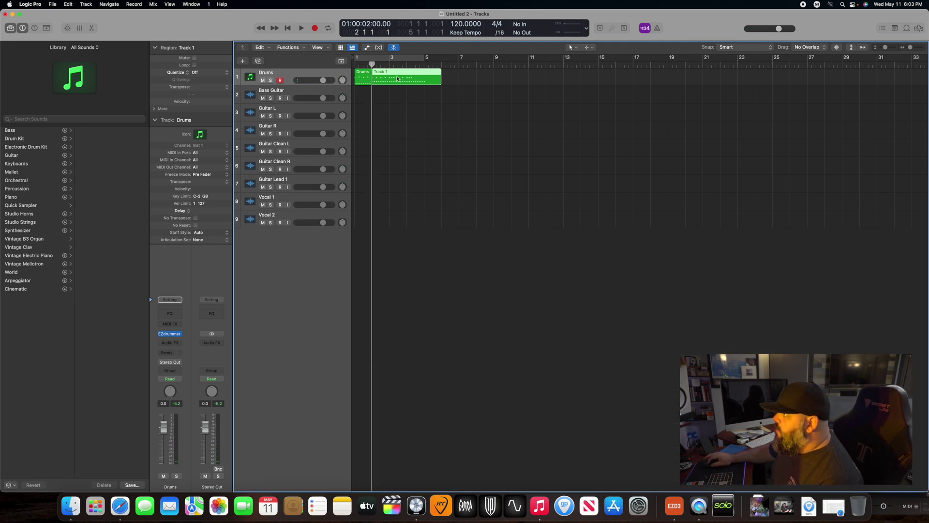
double_click(386, 79)
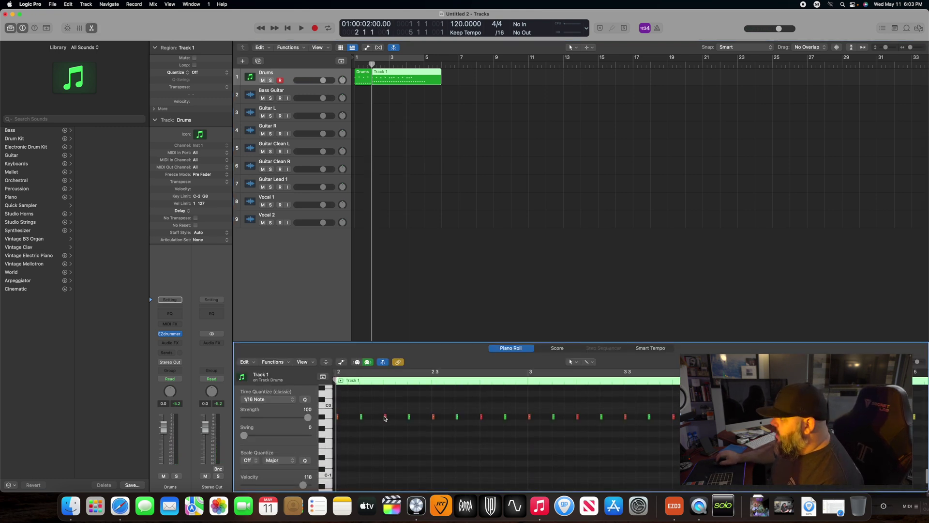
scroll(385, 419, "down", 3)
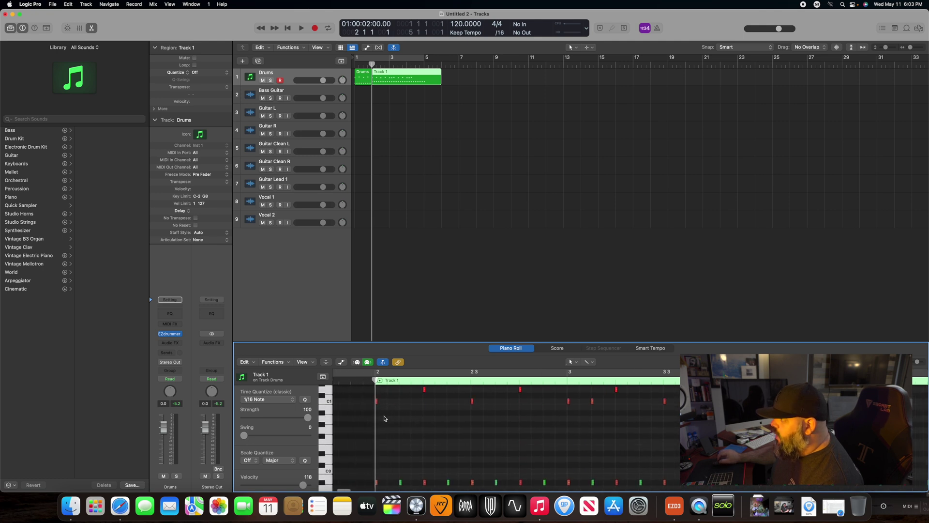
left_click(360, 78)
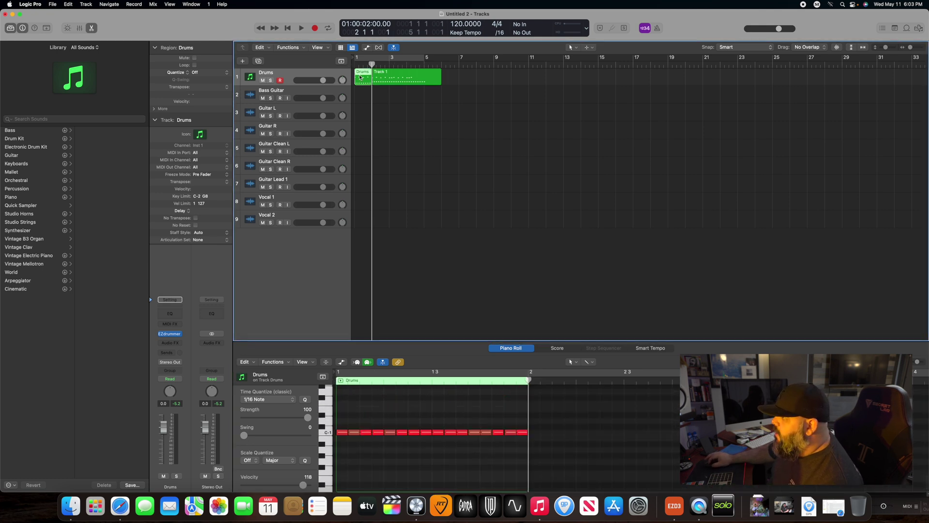
scroll(415, 418, "up", 6)
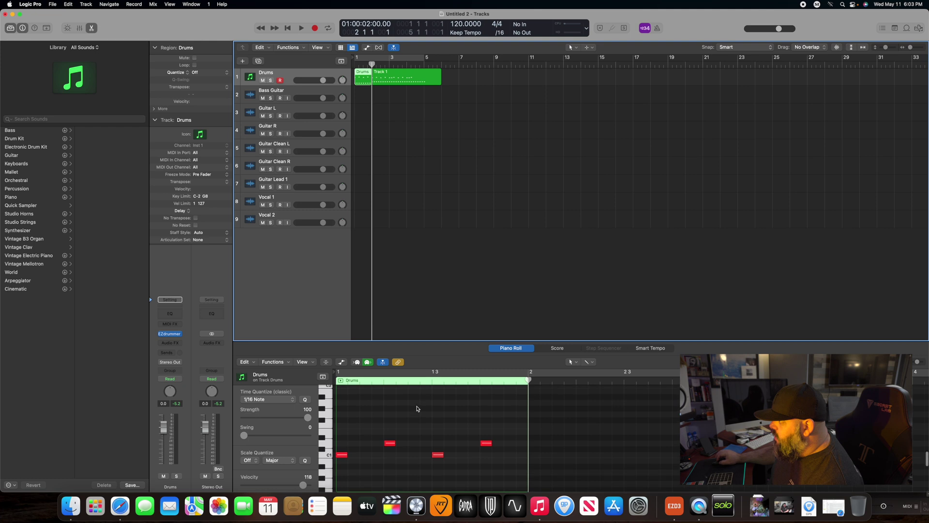
scroll(391, 422, "down", 1)
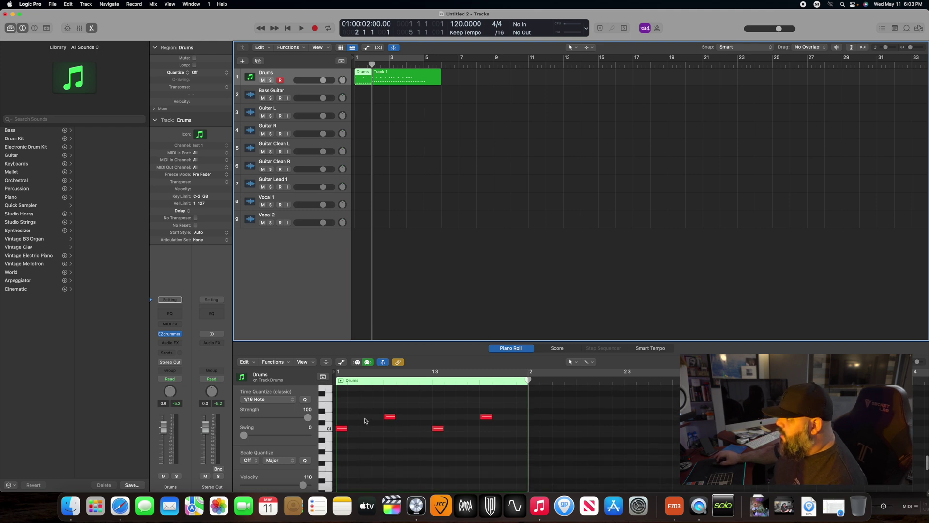
left_click(402, 78)
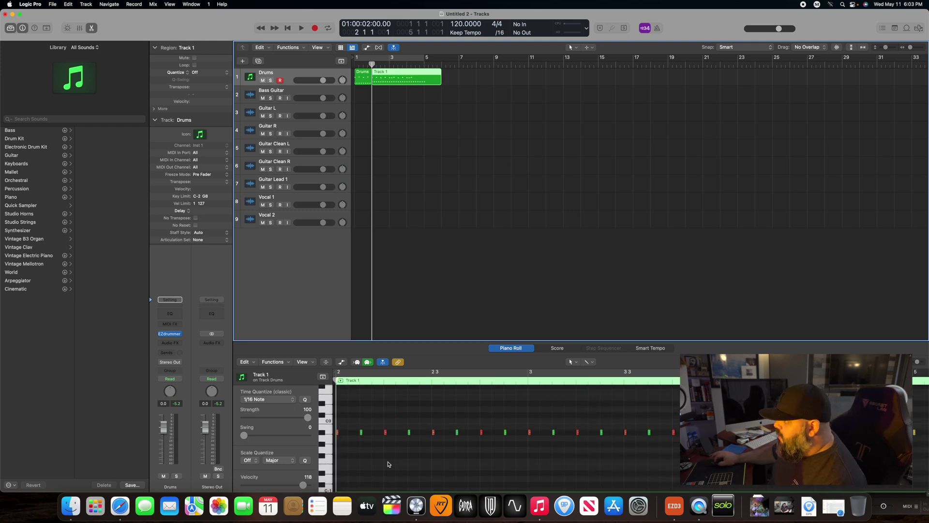
scroll(379, 435, "down", 2)
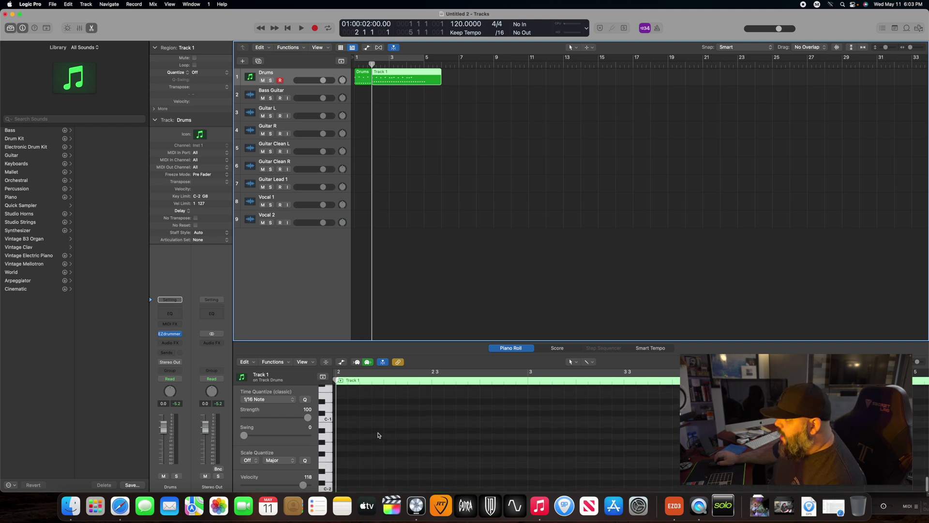
scroll(379, 435, "up", 2)
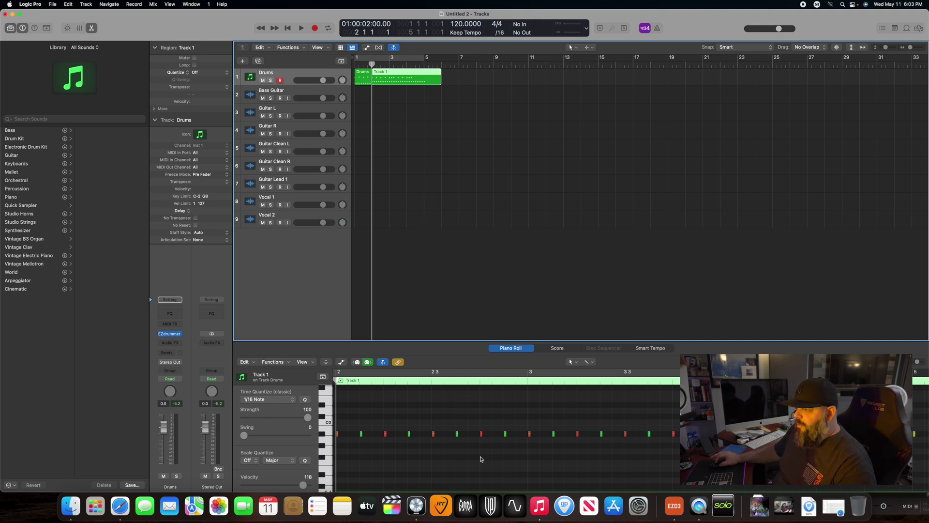
Play the imported groove and select a single note to read its velocity.
key("space")
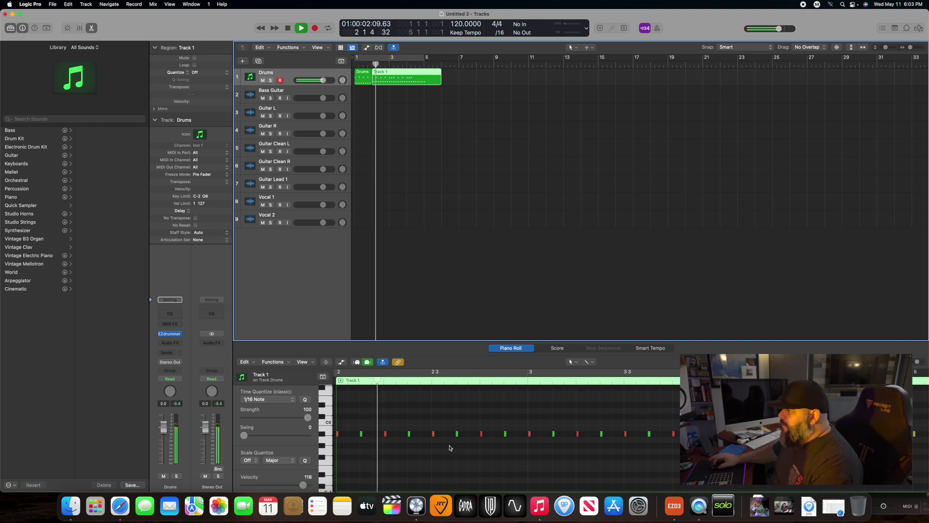
scroll(449, 448, "up", 1)
scroll(450, 447, "up", 1)
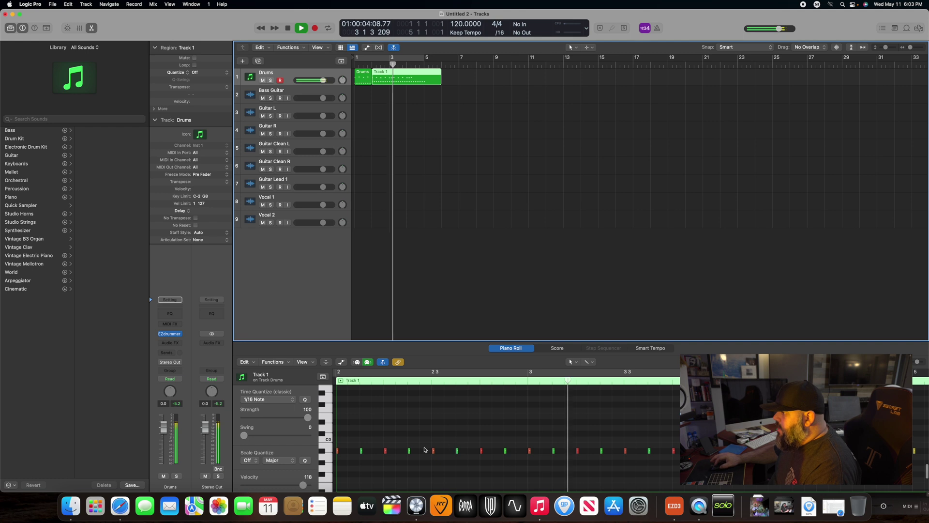
key("space")
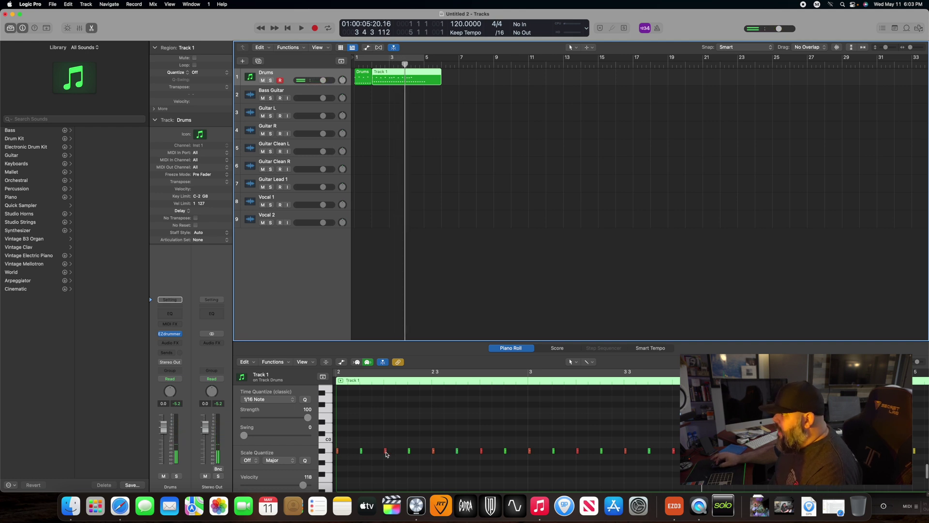
left_click(386, 451)
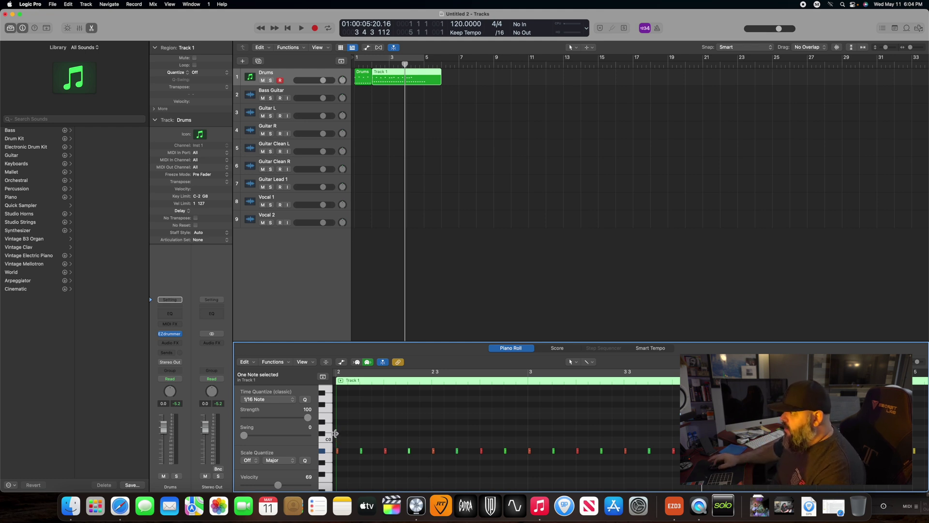
Replay the groove, select the entire lower note row, then bring EZdrummer 3 back to the front.
scroll(357, 396, "left", 5)
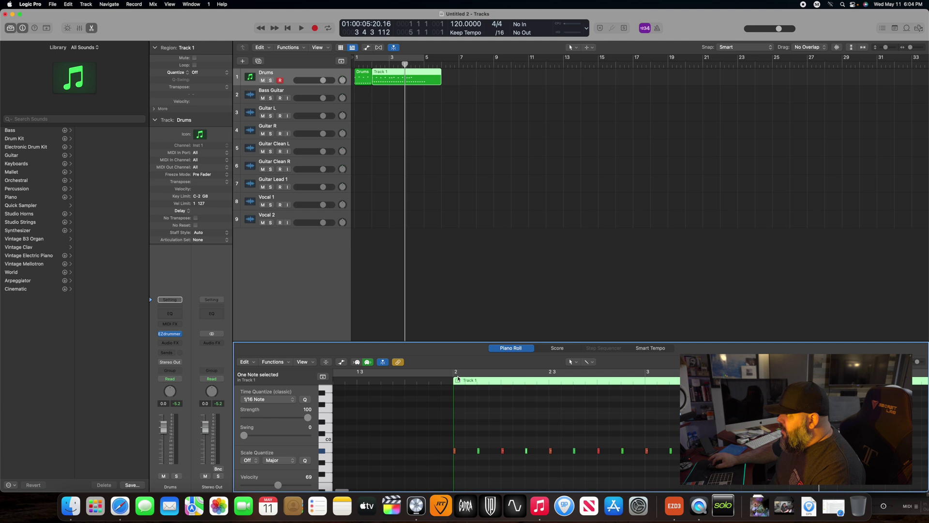
key("space")
scroll(513, 422, "up", 3)
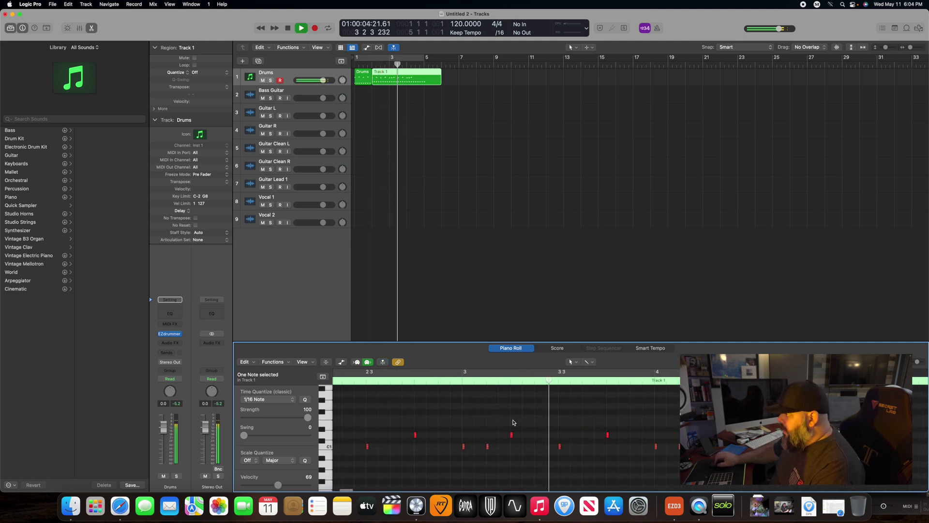
key("space")
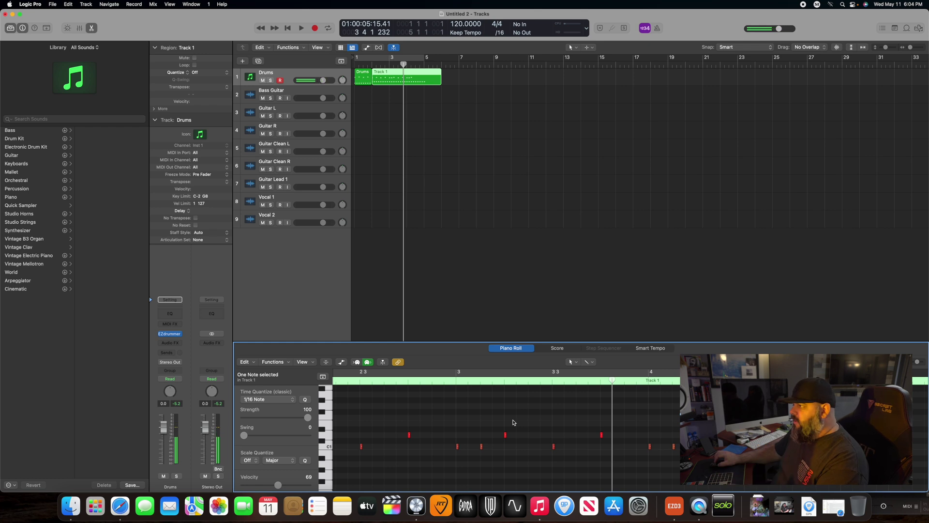
scroll(513, 422, "down", 1)
scroll(514, 422, "down", 5)
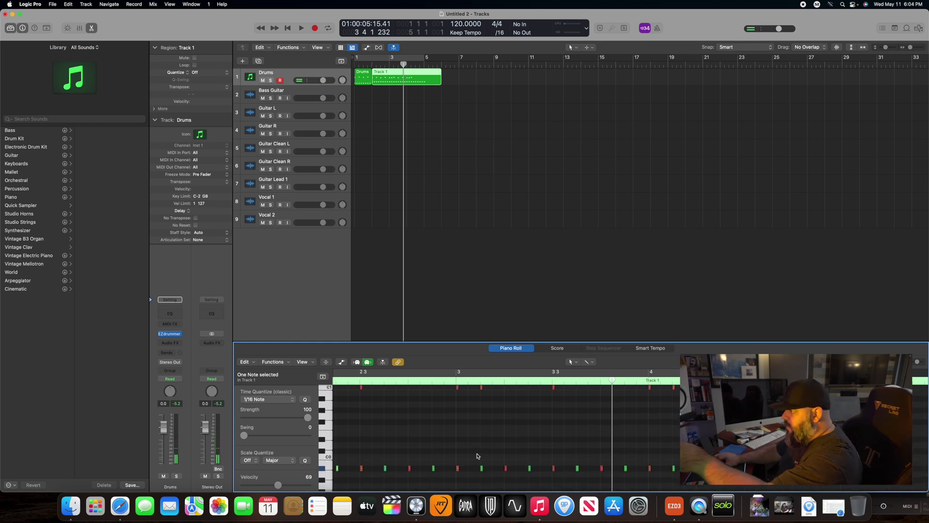
left_click_drag(391, 452, 683, 477)
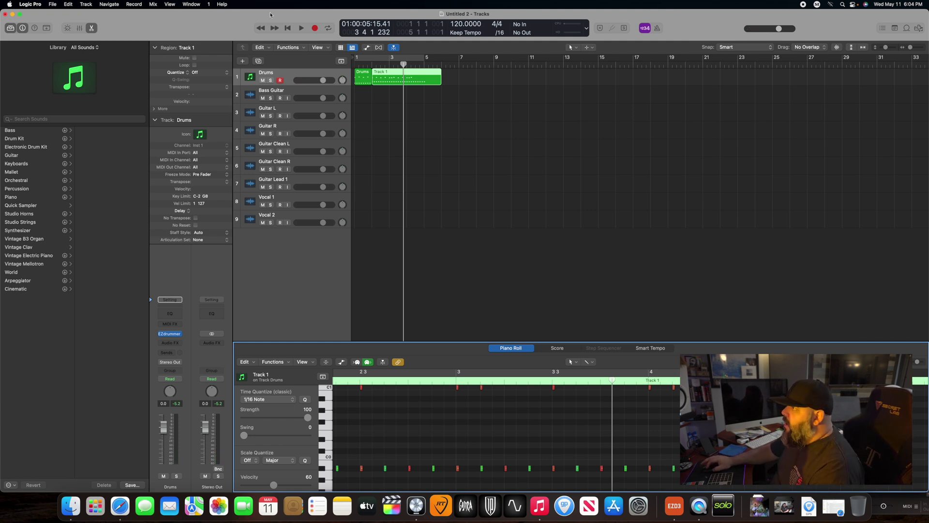
left_click(674, 506)
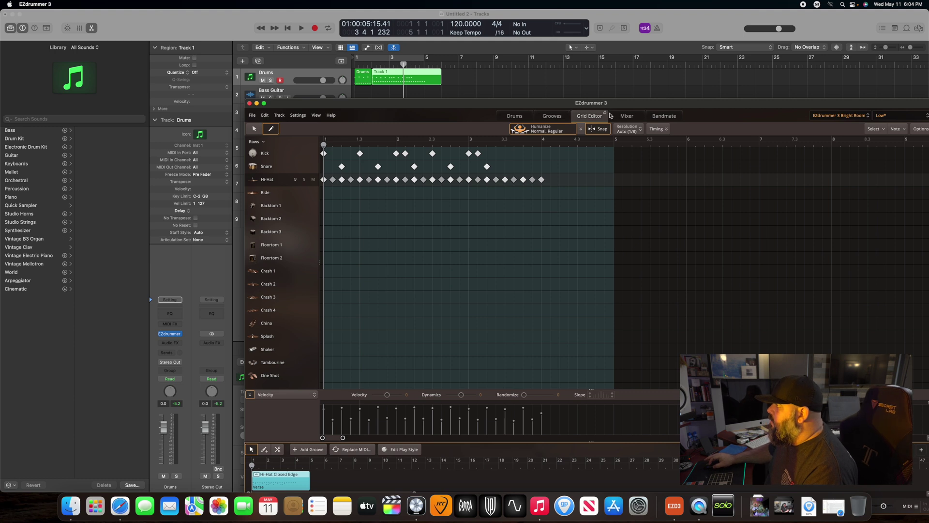
Move the plugin over the track list and browse Mixer, Bandmate, Grid Editor, Grooves, ending on Drums.
left_click_drag(617, 106, 410, 78)
left_click(417, 87)
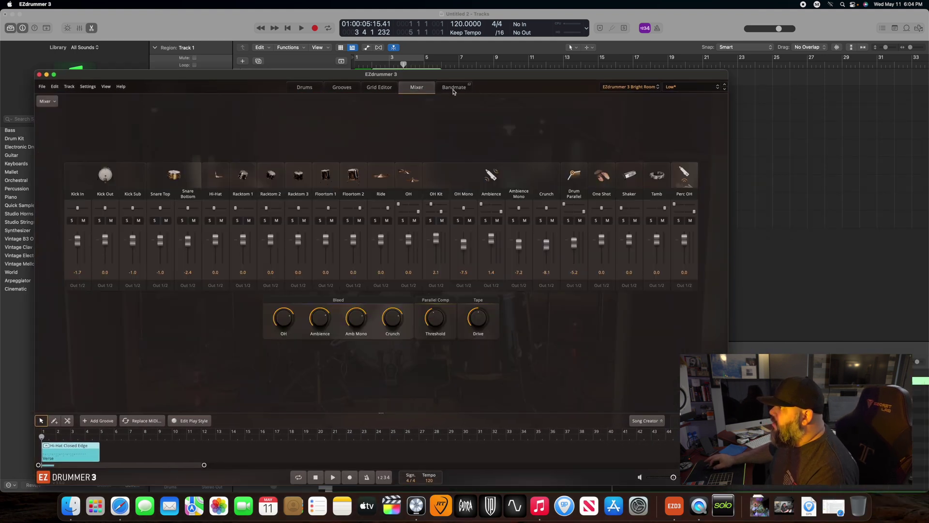
left_click(454, 90)
left_click(378, 89)
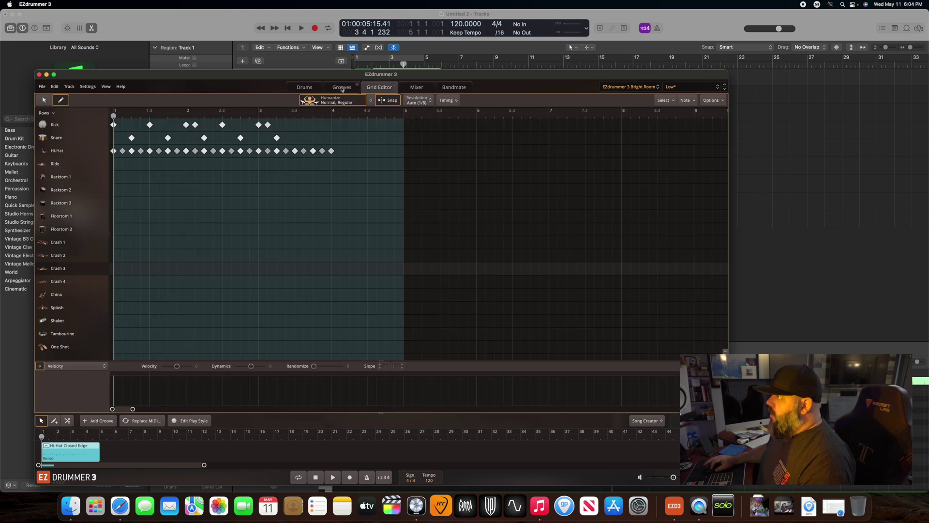
left_click(341, 88)
left_click(309, 88)
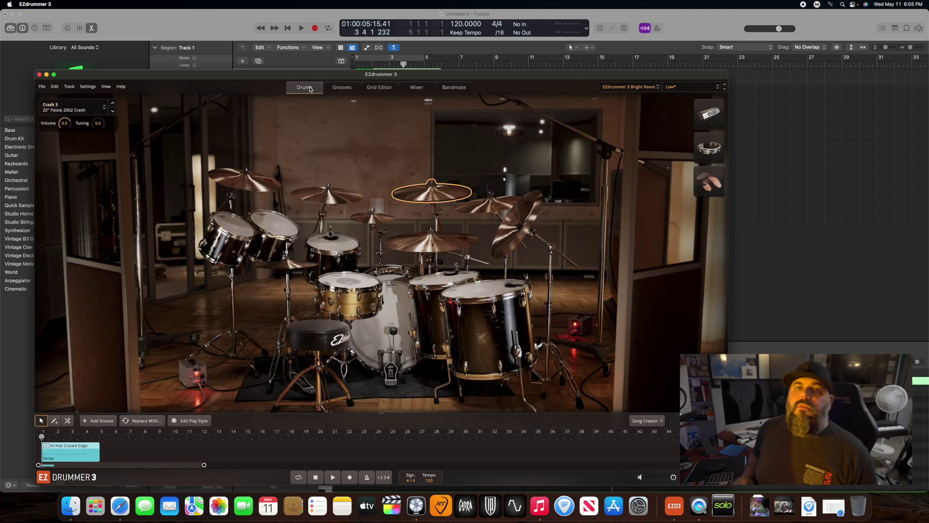